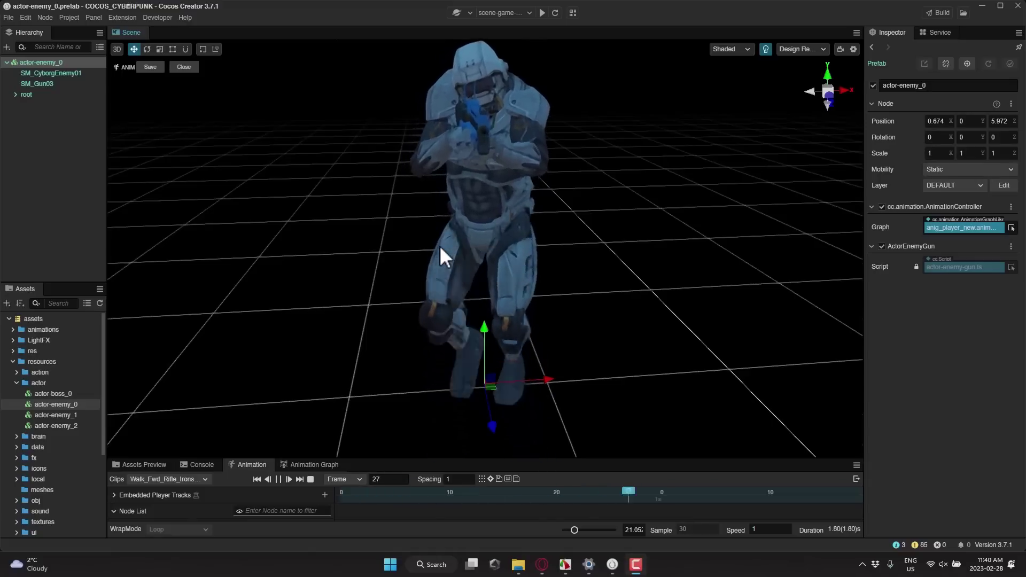
Preview the enemy prefab's Jog_Fwd_Rifle clip, then exit animation edit mode
click(205, 479)
click(183, 419)
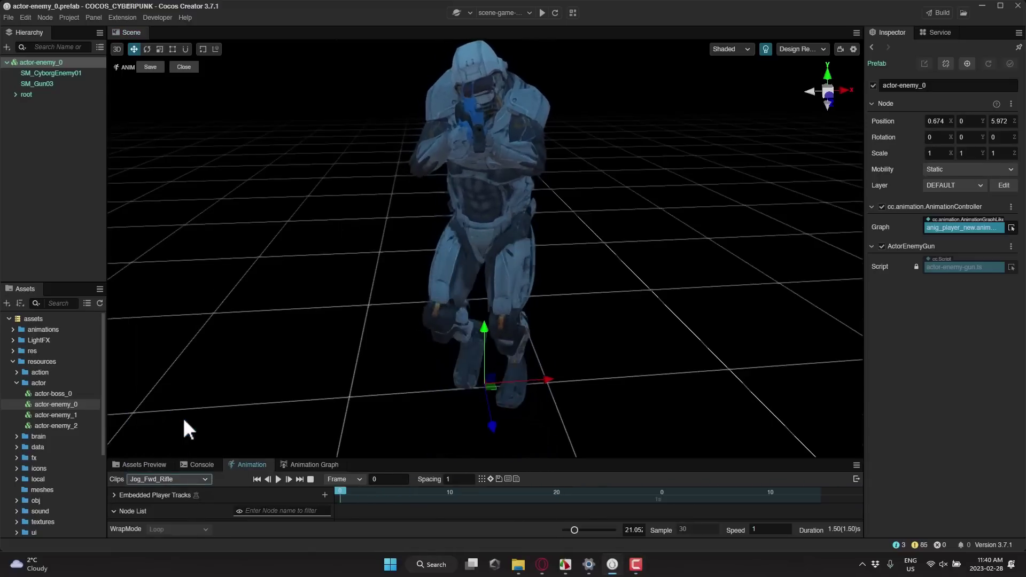
click(278, 479)
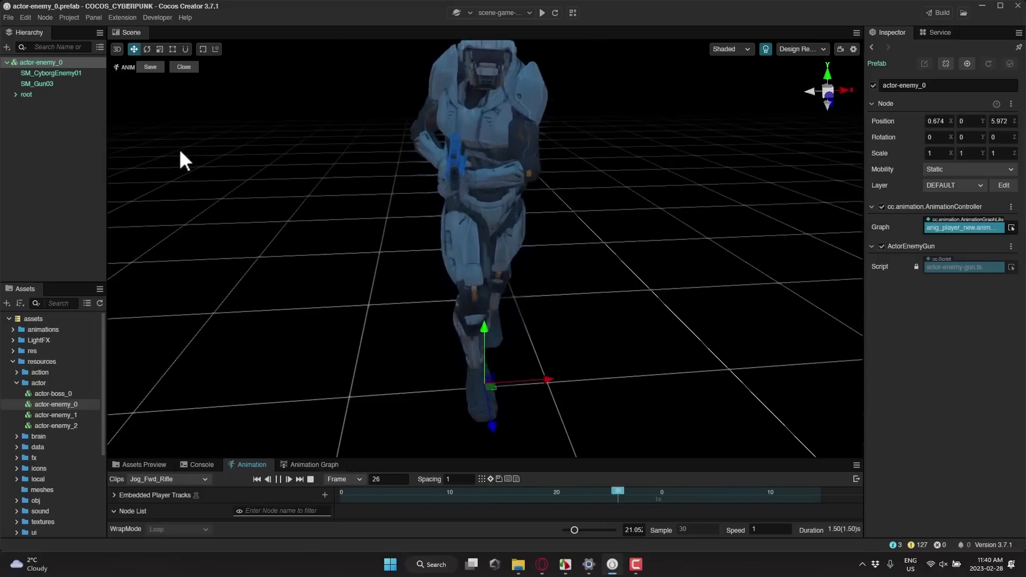
click(185, 67)
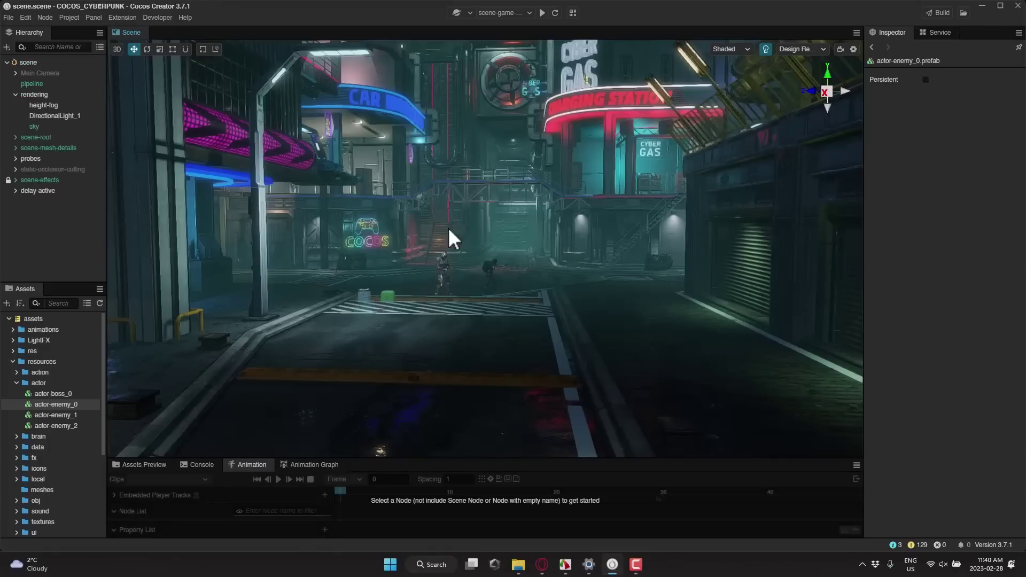
Fly the scene camera forward into the street and show the project's scene list
key(w)
right_drag(521, 244, 475, 222)
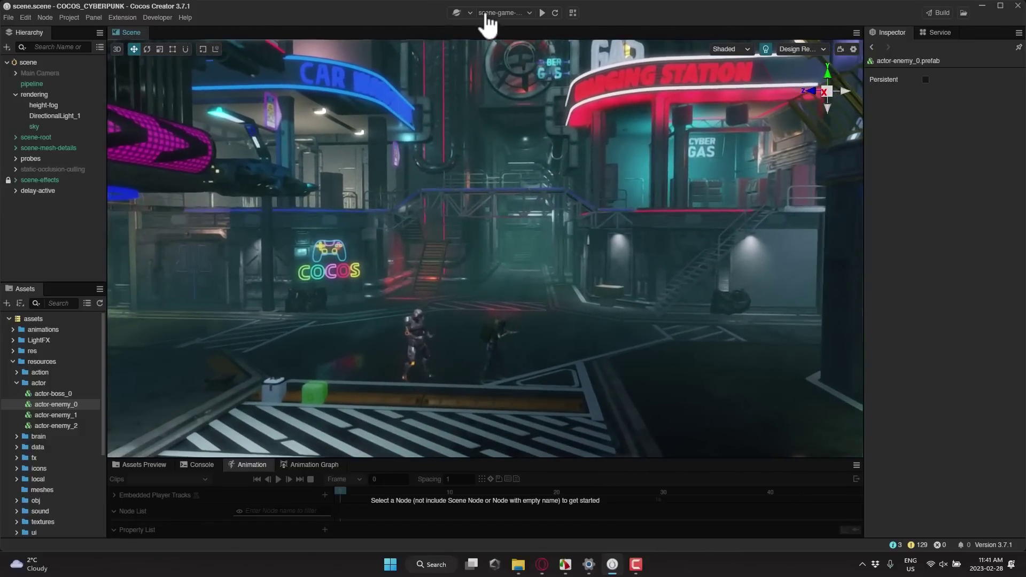
click(512, 19)
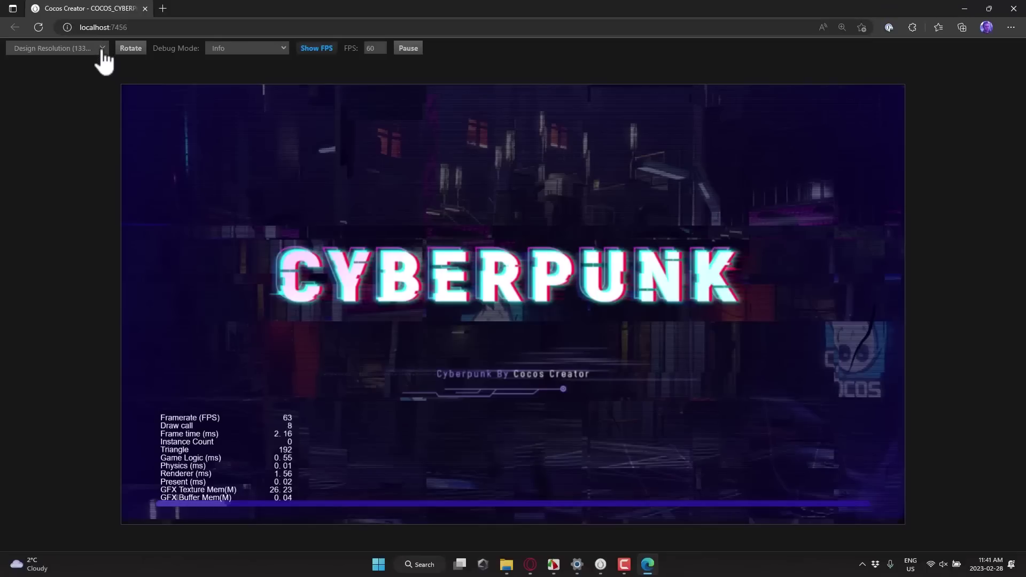
Check the Design Resolution list without changing it, then move past the title screen
click(104, 49)
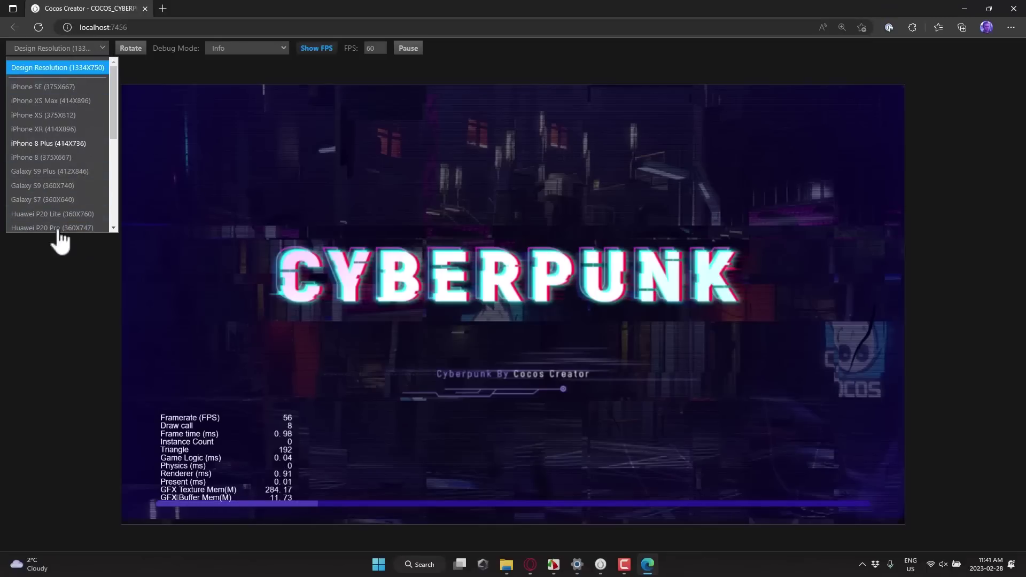
scroll(68, 149, down, 5)
scroll(69, 150, up, 5)
click(50, 337)
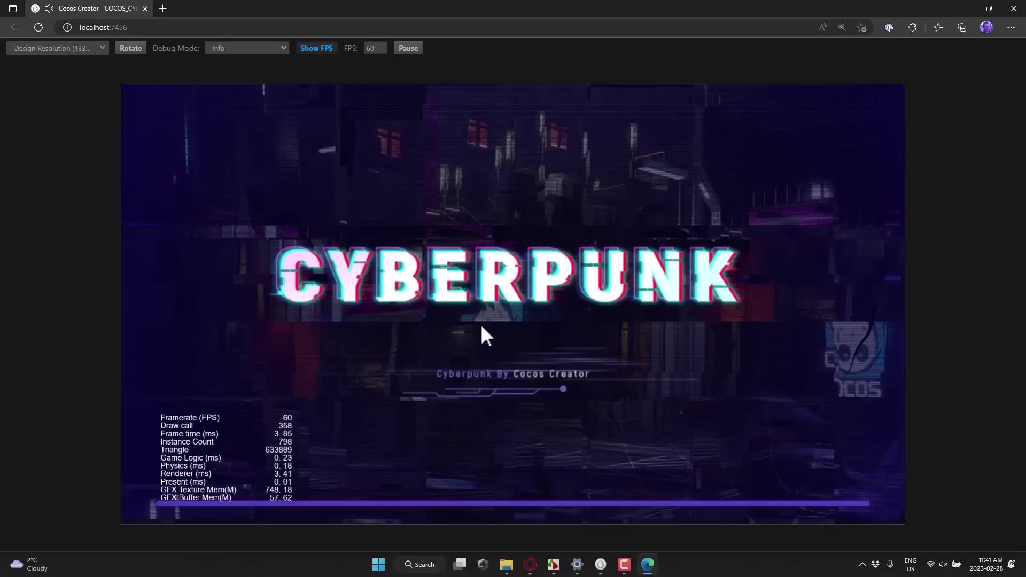
click(520, 474)
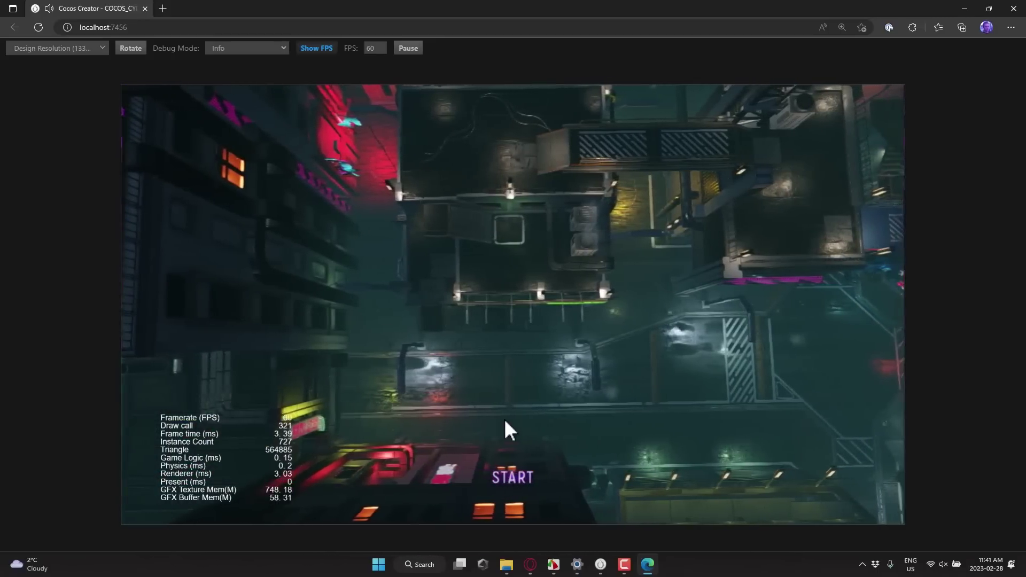
Start the game and run the character down the alley toward the neon Cocos plaza
click(514, 476)
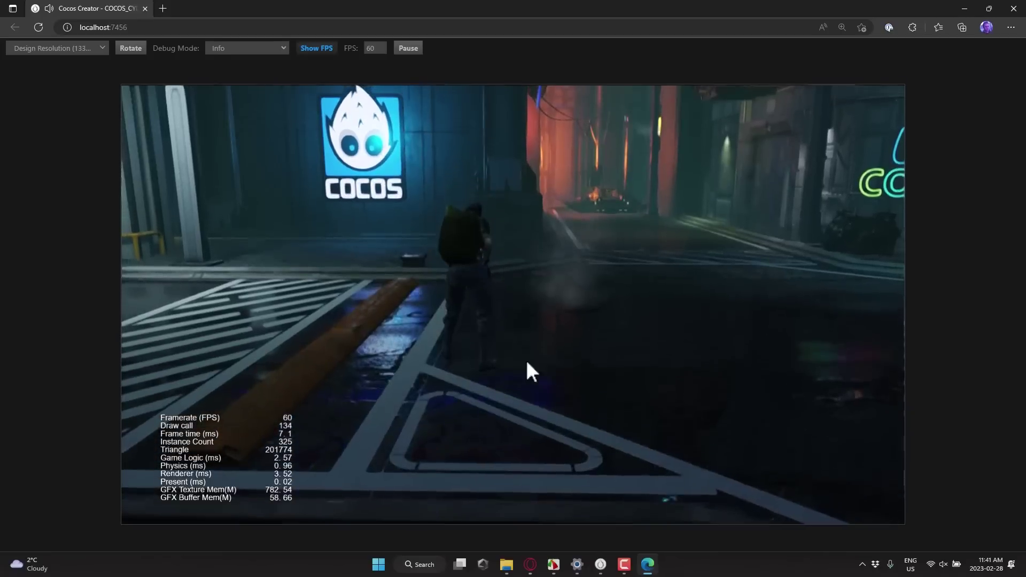
click(572, 286)
key(w)
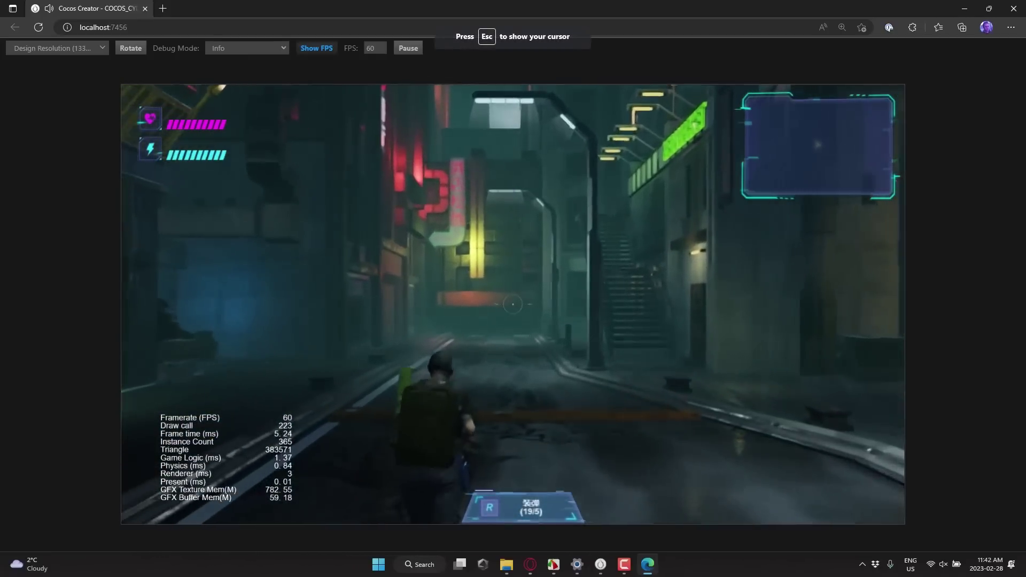
key(w)
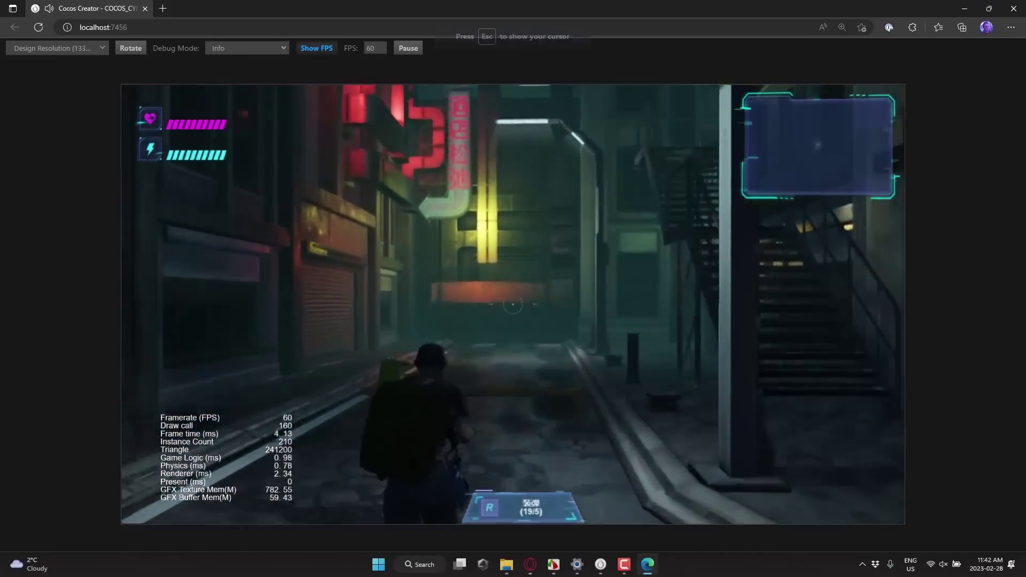
key(w)
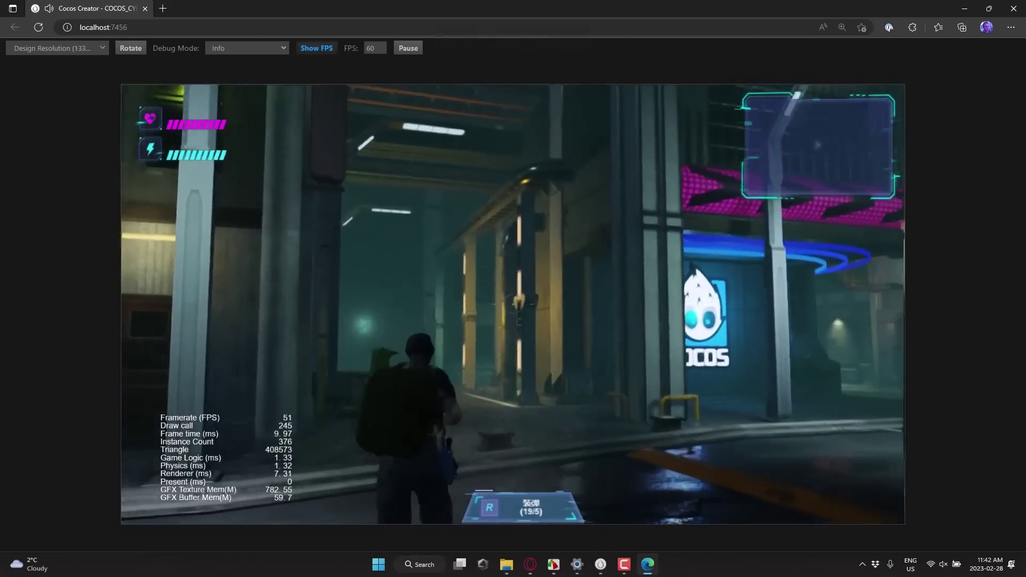
key(w)
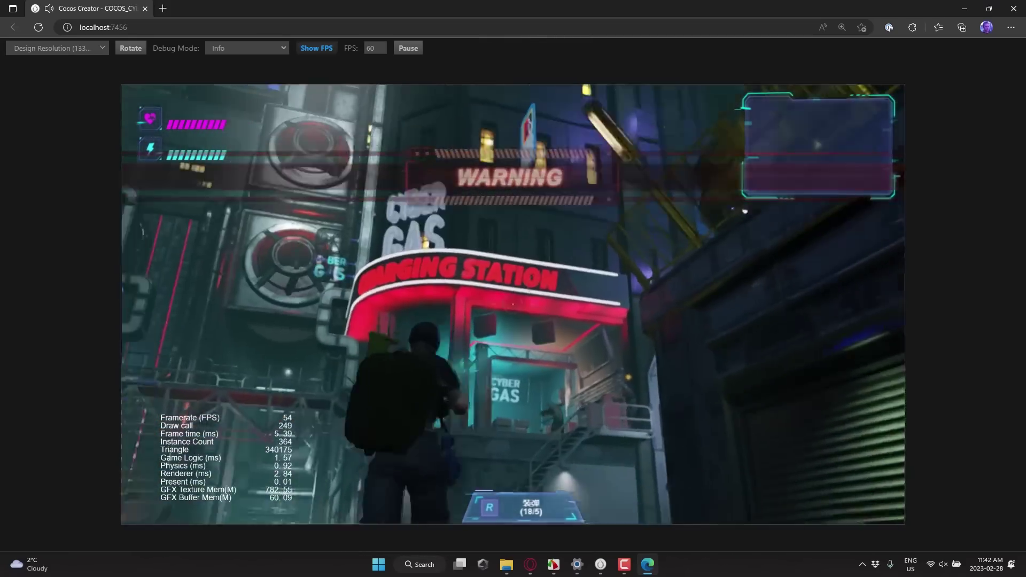
Shoot the enemies near the Charging Station, then close the browser preview
click(513, 304)
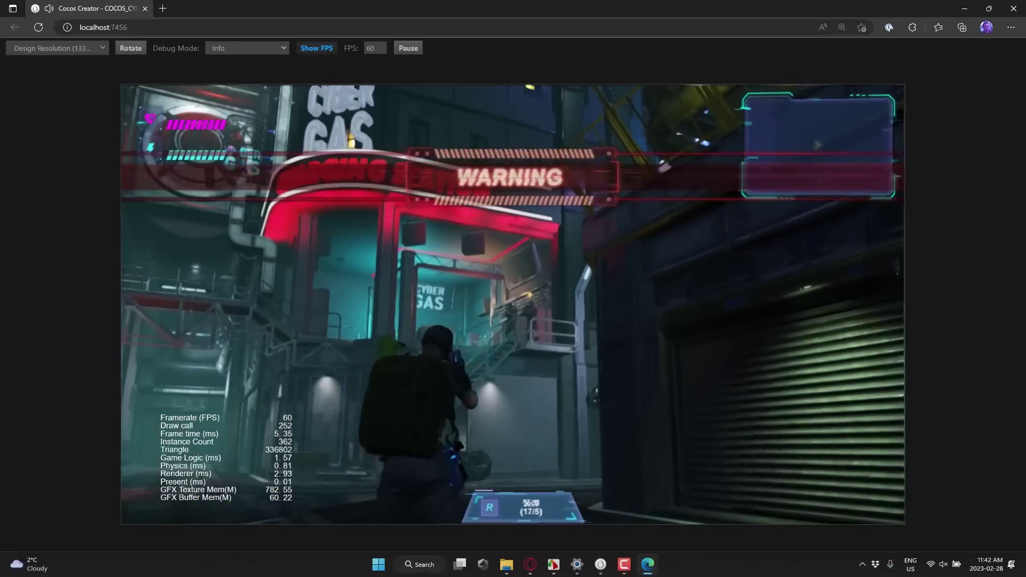
click(512, 304)
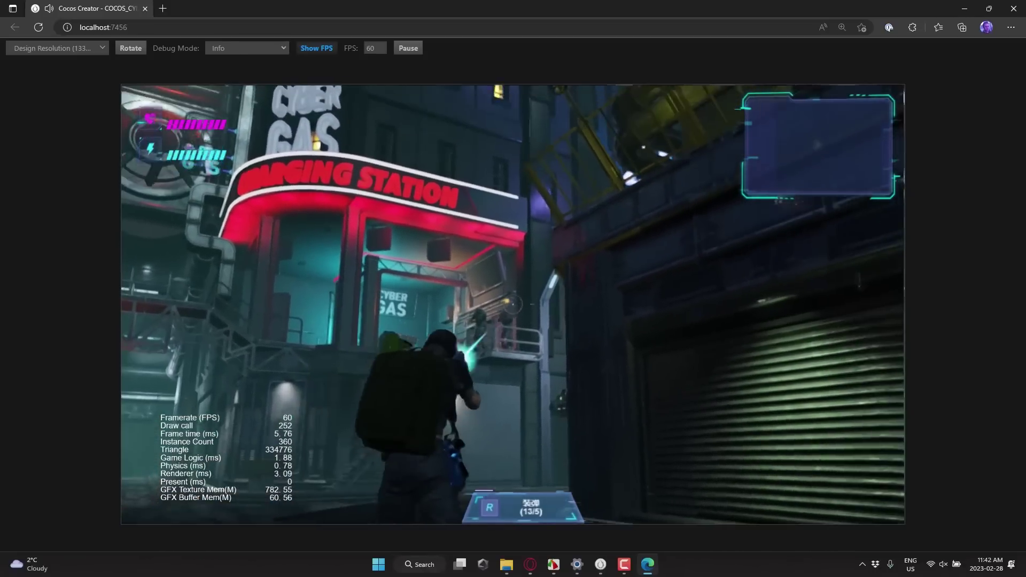
click(512, 304)
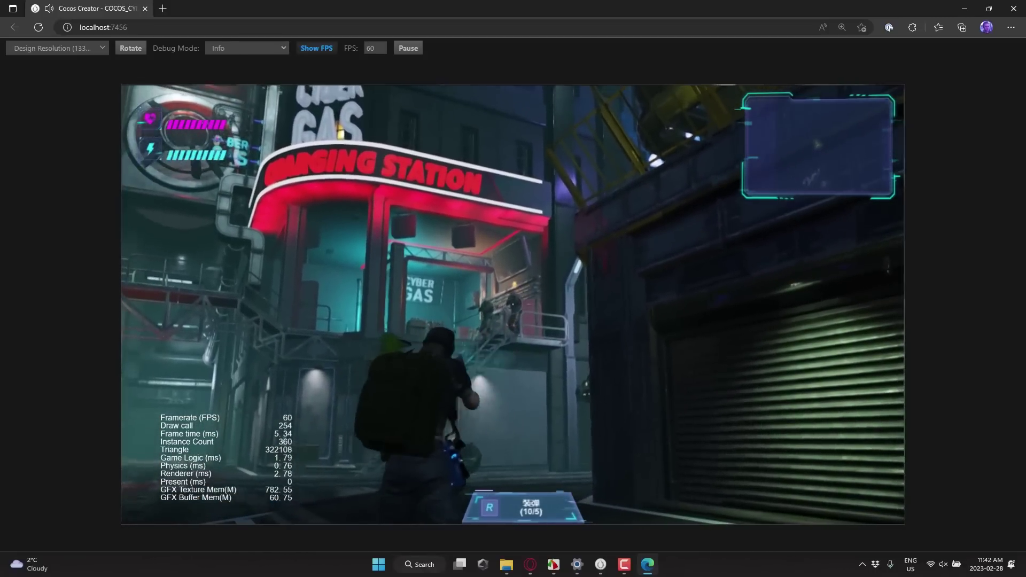
click(513, 304)
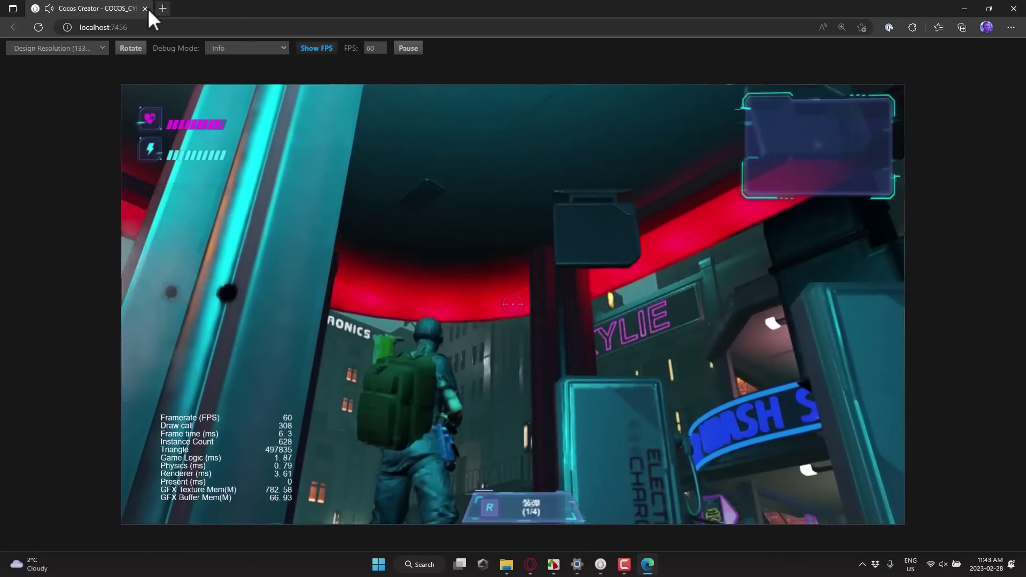
click(145, 8)
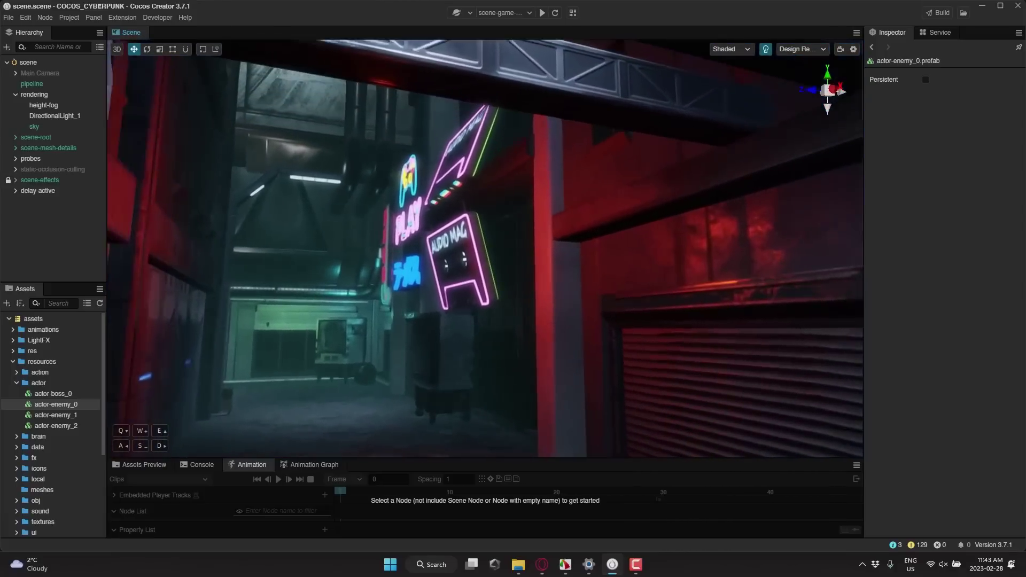
Fly the scene camera past the neon signs and scroll through the Assets panel
key(w)
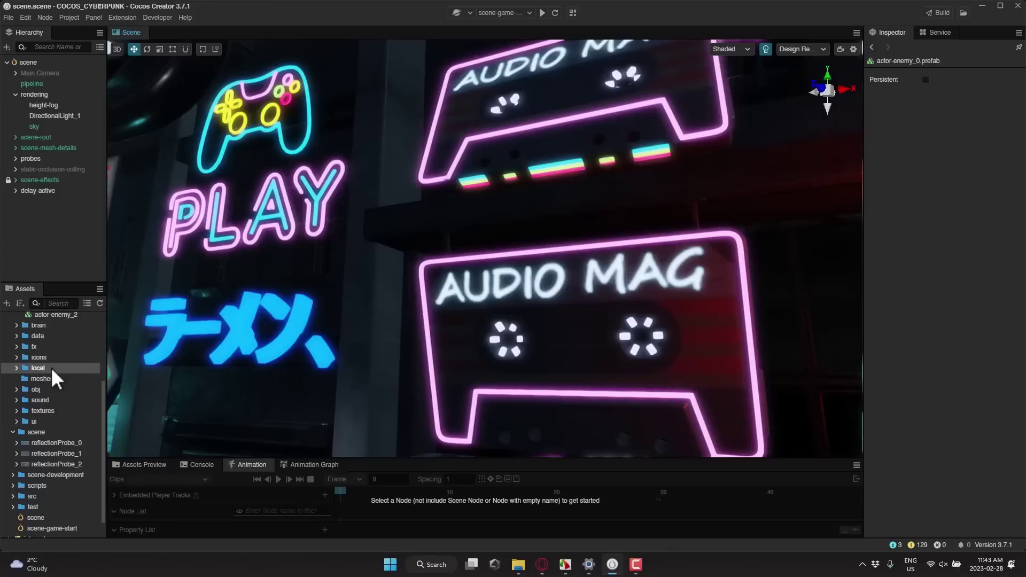
scroll(30, 398, down, 1)
scroll(30, 397, down, 1)
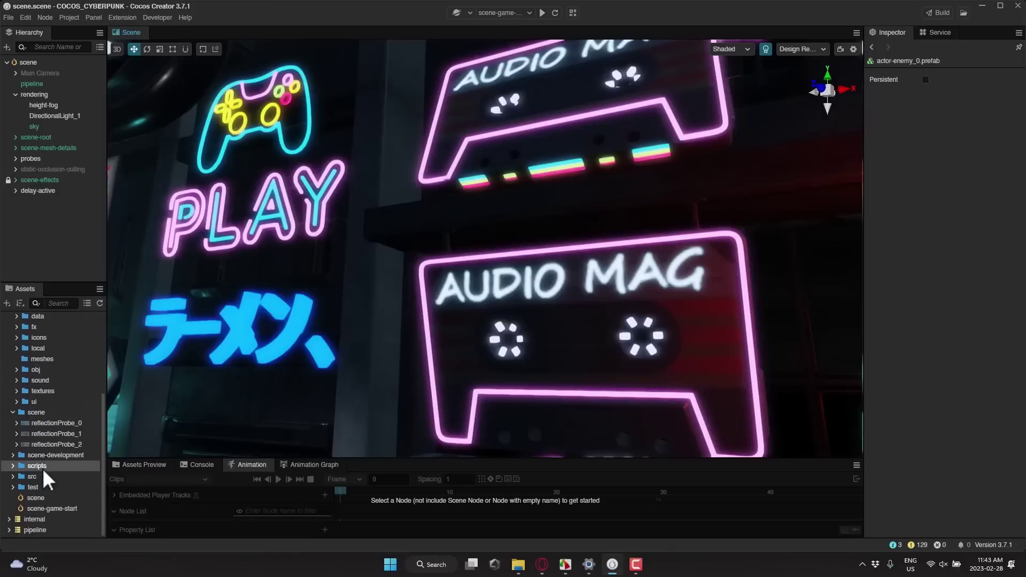
scroll(43, 473, up, 5)
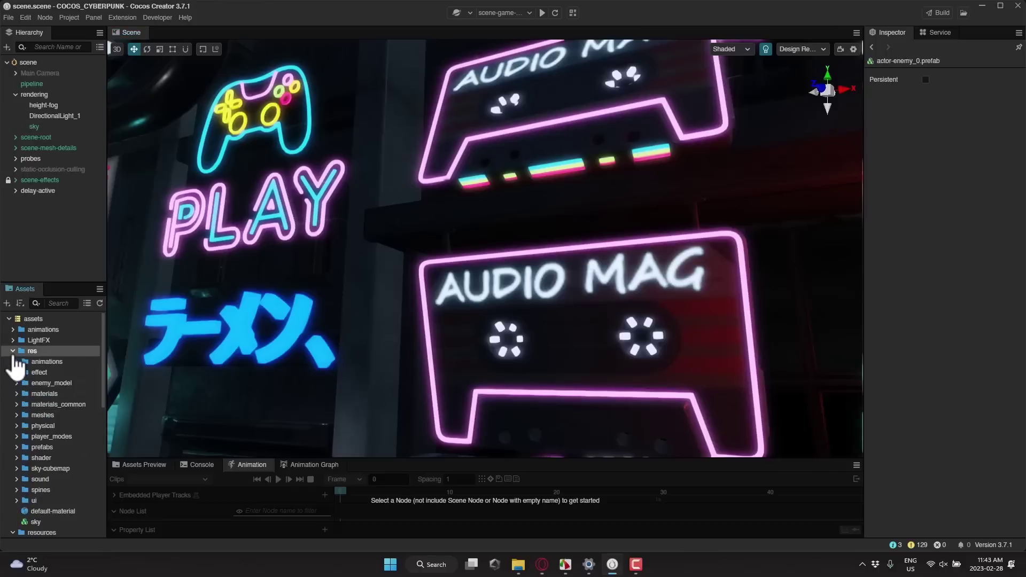
scroll(50, 428, down, 10)
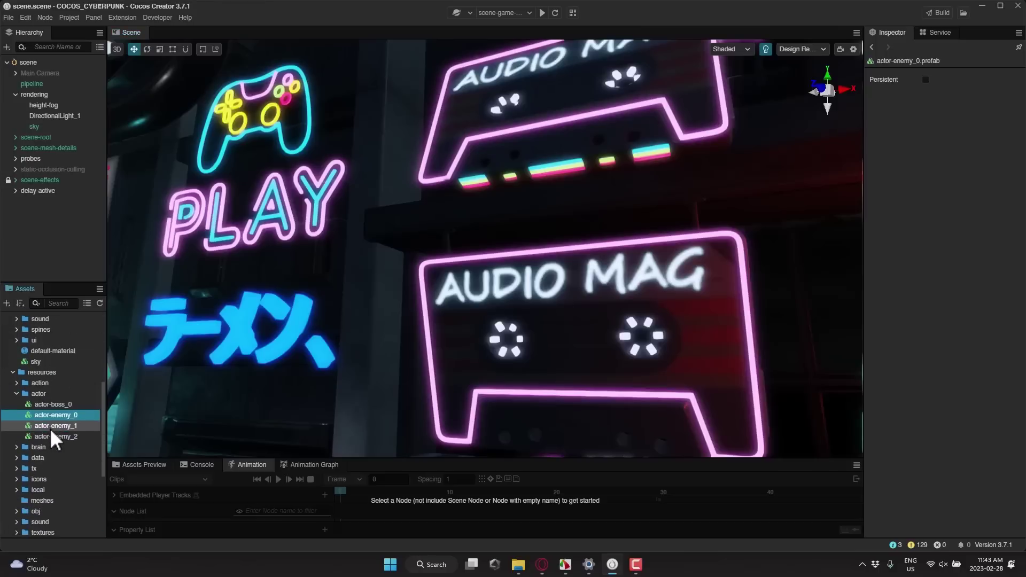
scroll(50, 430, down, 1)
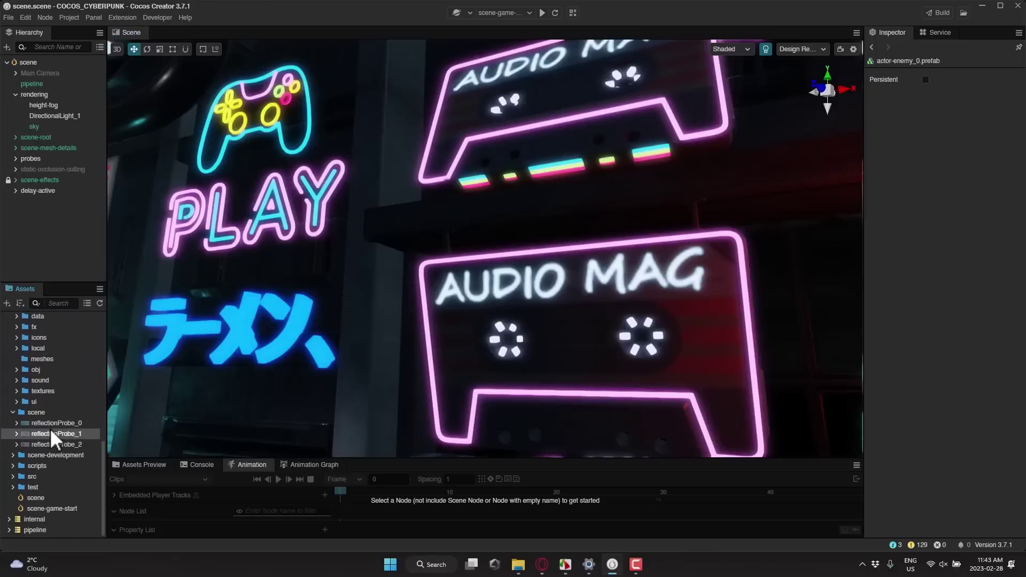
Select the scripts folder and scroll down to the logic/actor scripts
click(29, 466)
scroll(28, 496, down, 4)
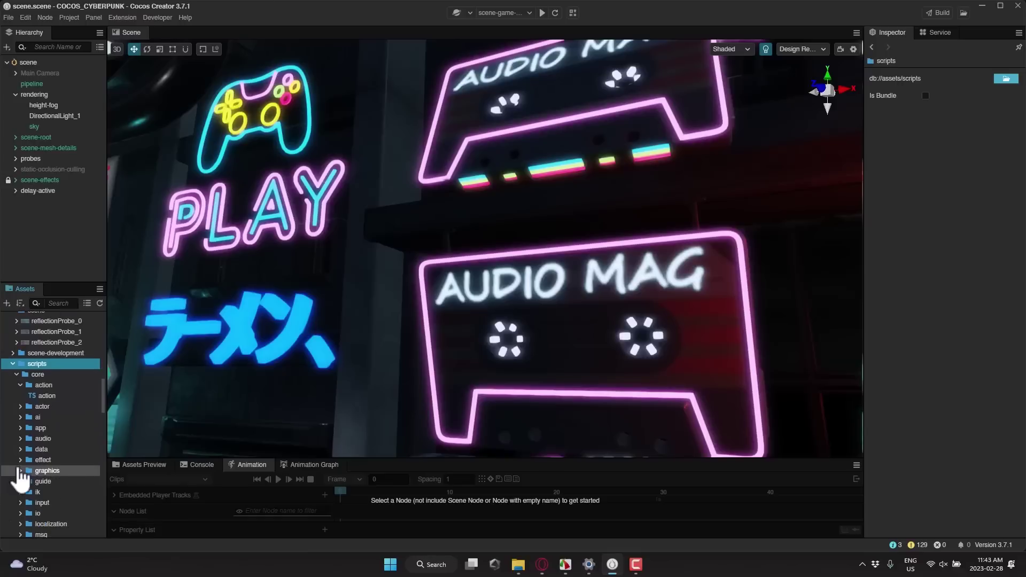
scroll(54, 430, down, 2)
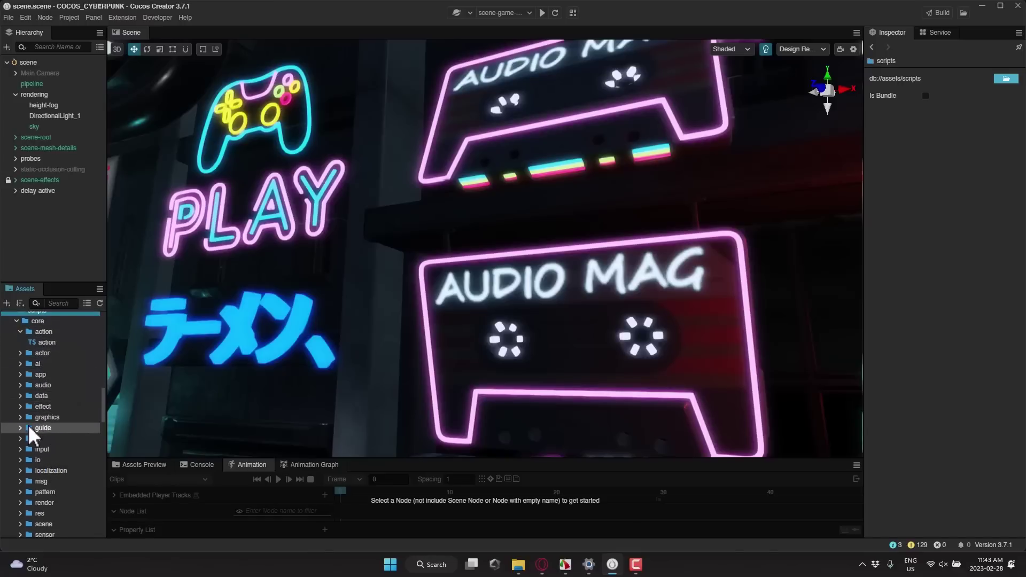
scroll(29, 425, down, 4)
scroll(28, 443, down, 4)
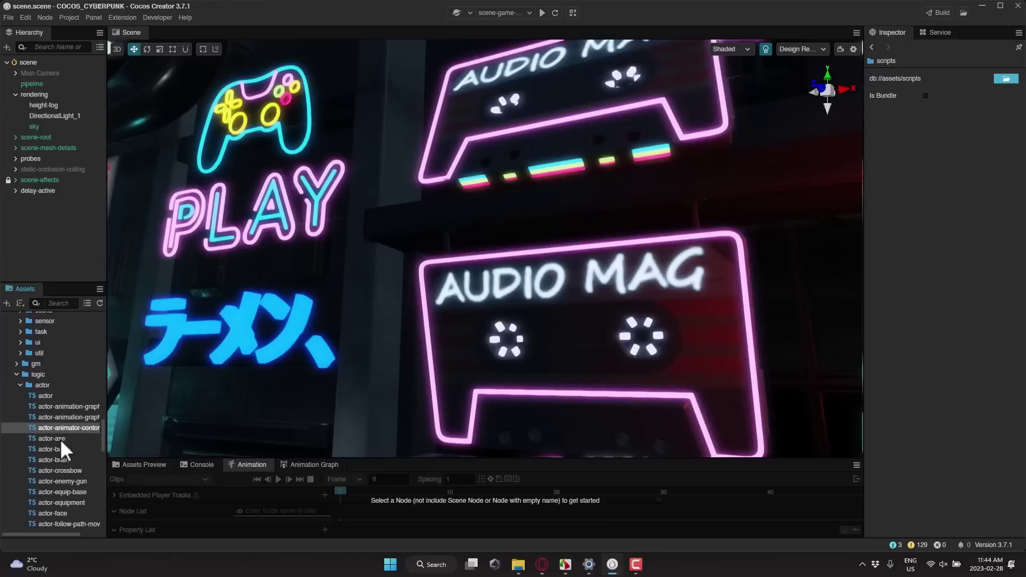
scroll(60, 447, down, 2)
Read actor-crossbow in a widened script view, then open actor-handgun
click(56, 415)
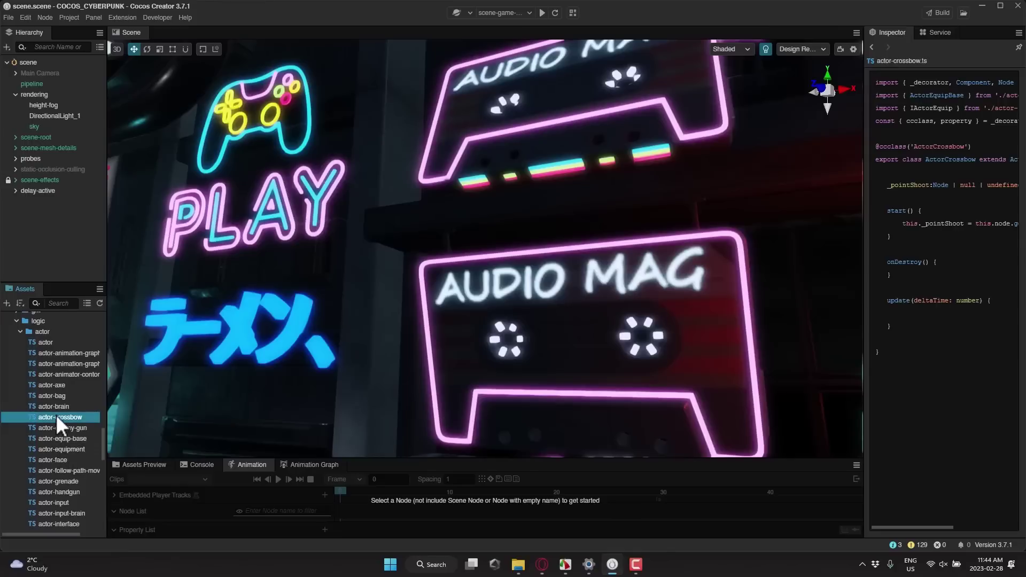
drag(864, 217, 405, 239)
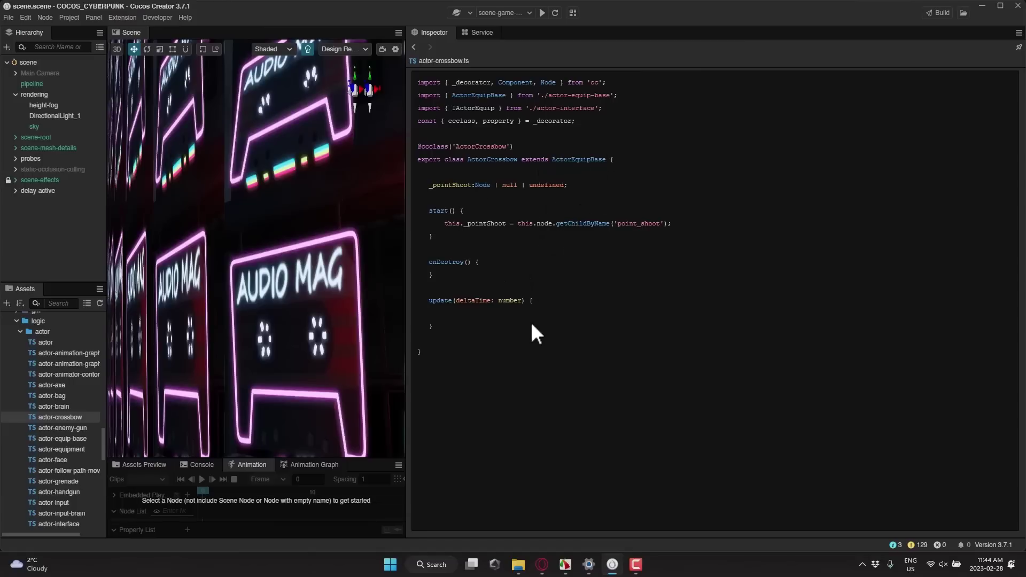
scroll(68, 439, down, 4)
click(53, 383)
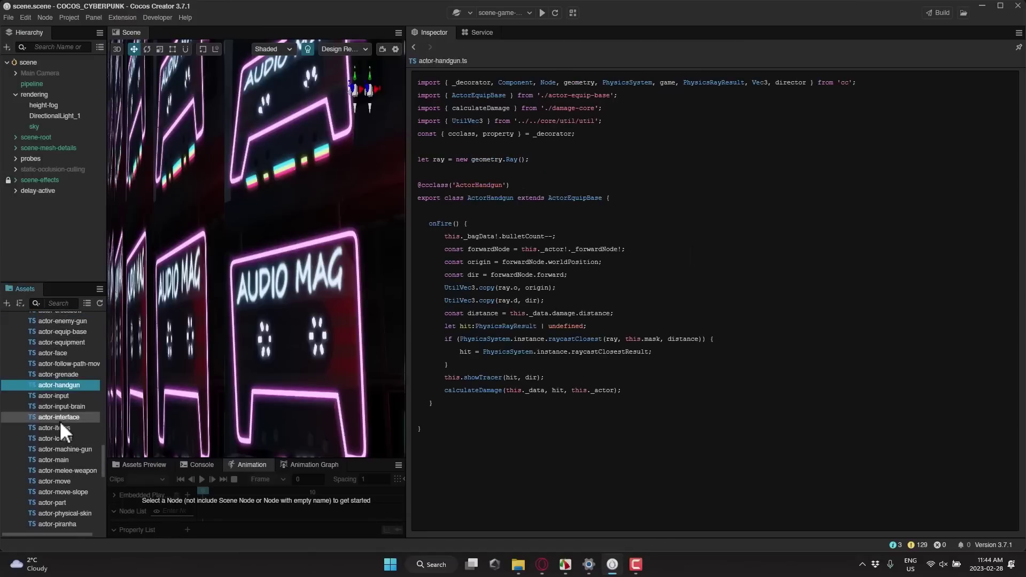
Widen the Scene view again and fly the camera toward the alley
scroll(59, 422, up, 2)
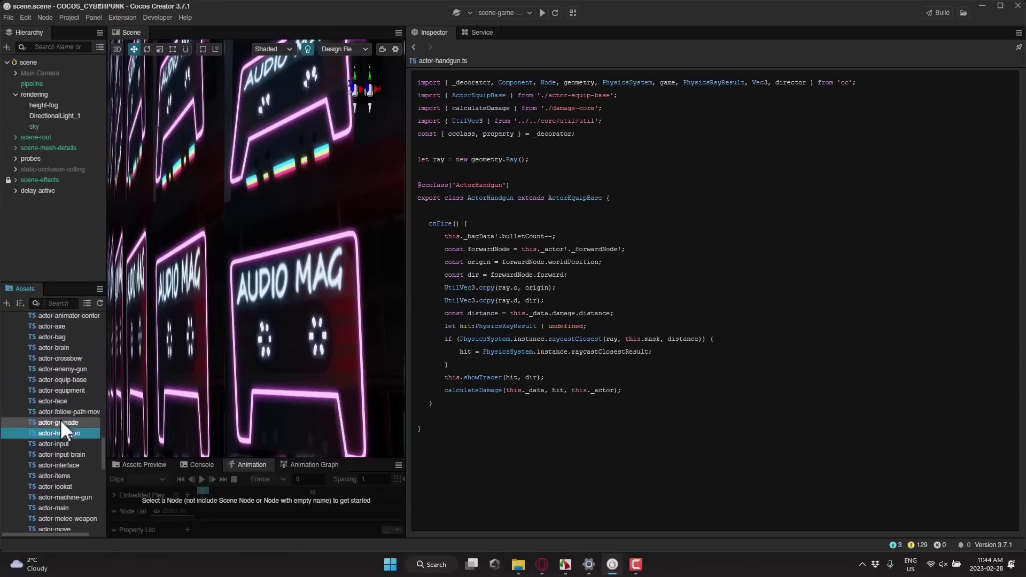
scroll(60, 418, up, 6)
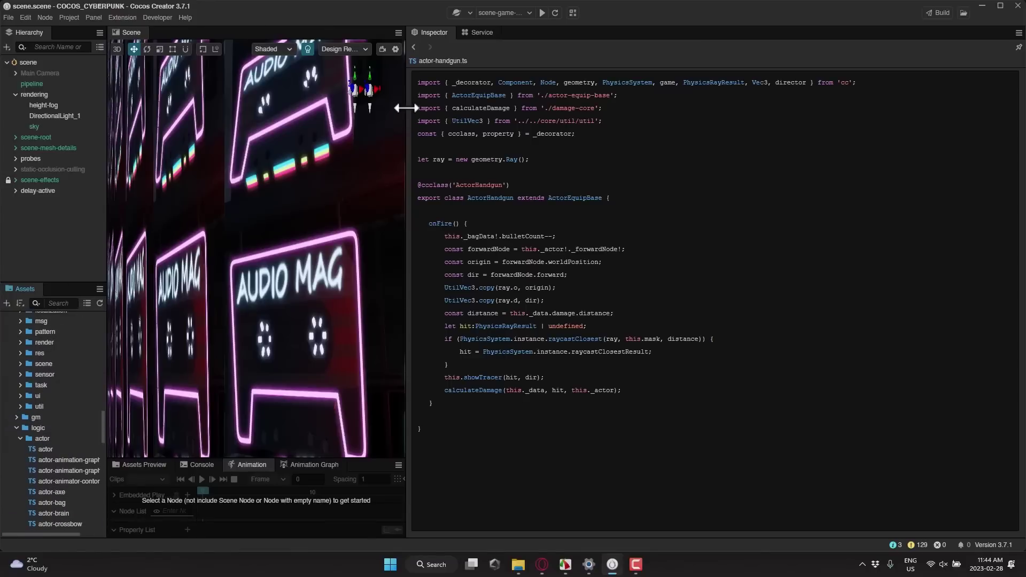
drag(406, 108, 796, 139)
right_drag(685, 201, 629, 215)
Select SM_AirConditioner01_84, collapse cc.MeshRenderer and expand its MI_AirConditioners01 material properties
click(536, 201)
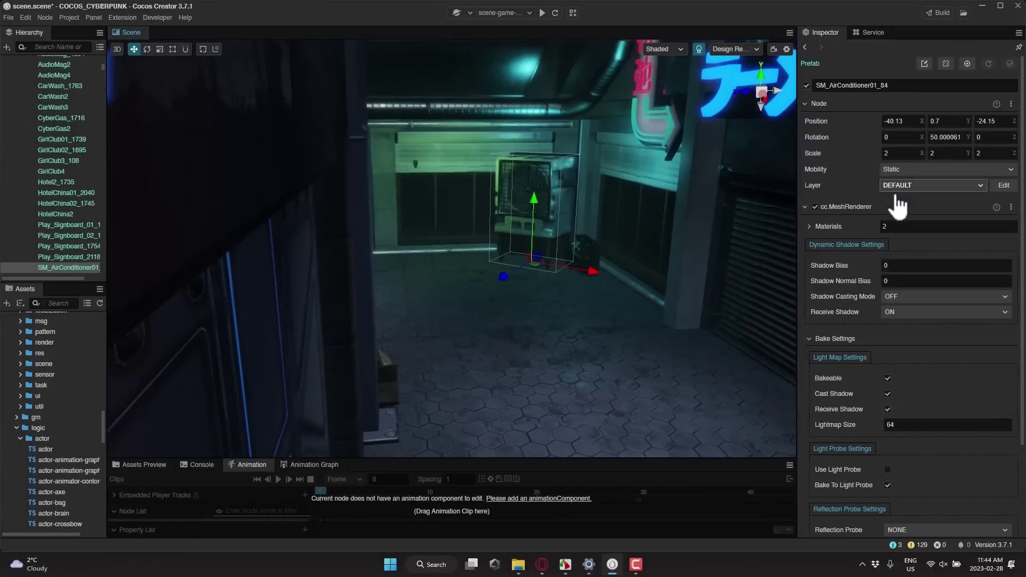
click(806, 208)
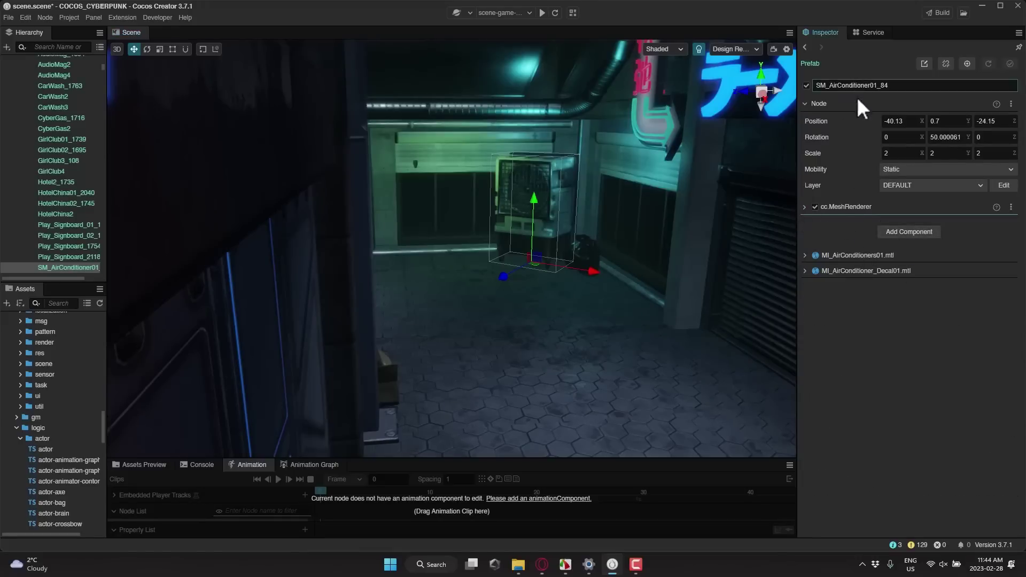
click(805, 256)
scroll(861, 359, down, 6)
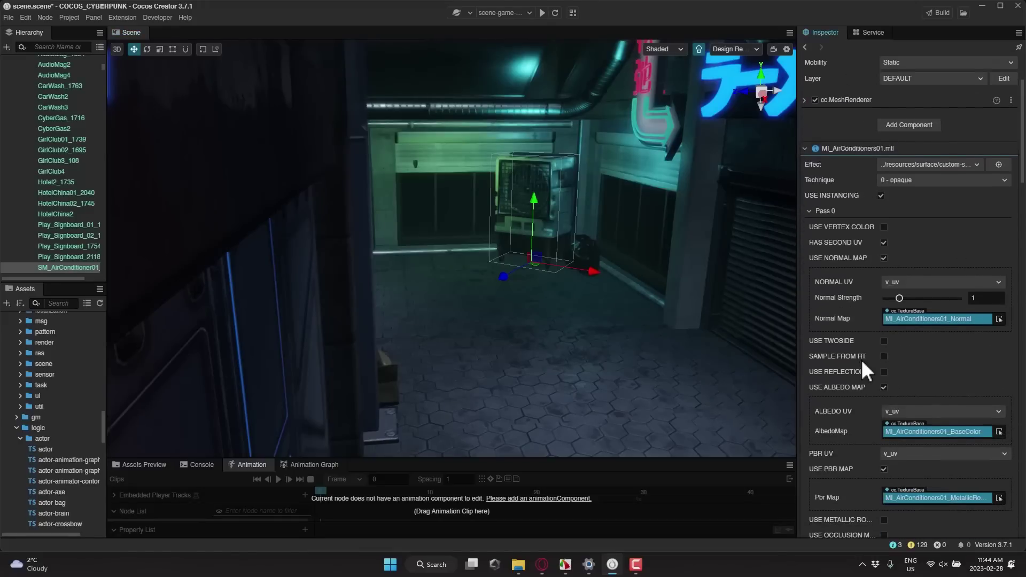
scroll(862, 360, down, 15)
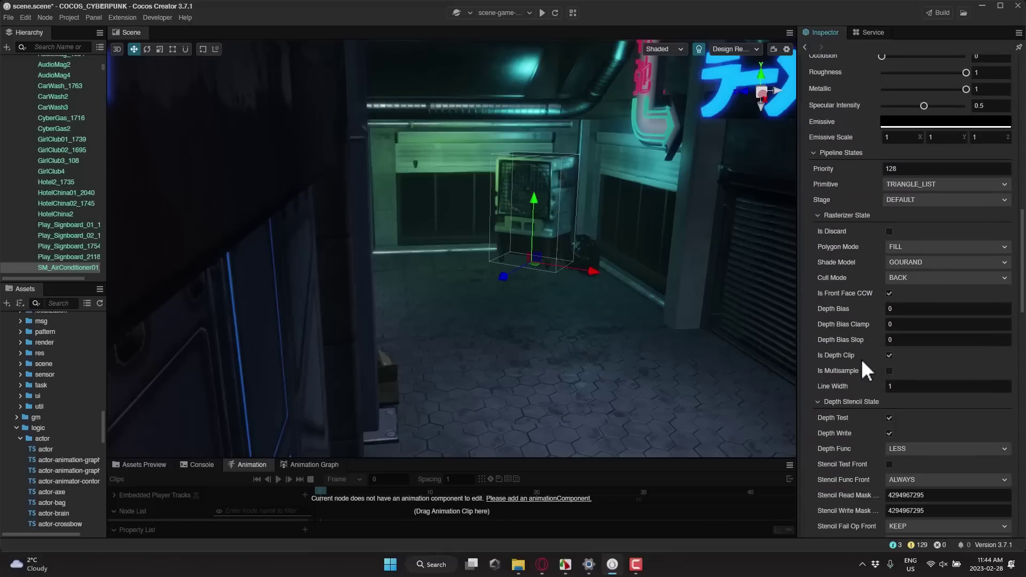
scroll(861, 354, down, 8)
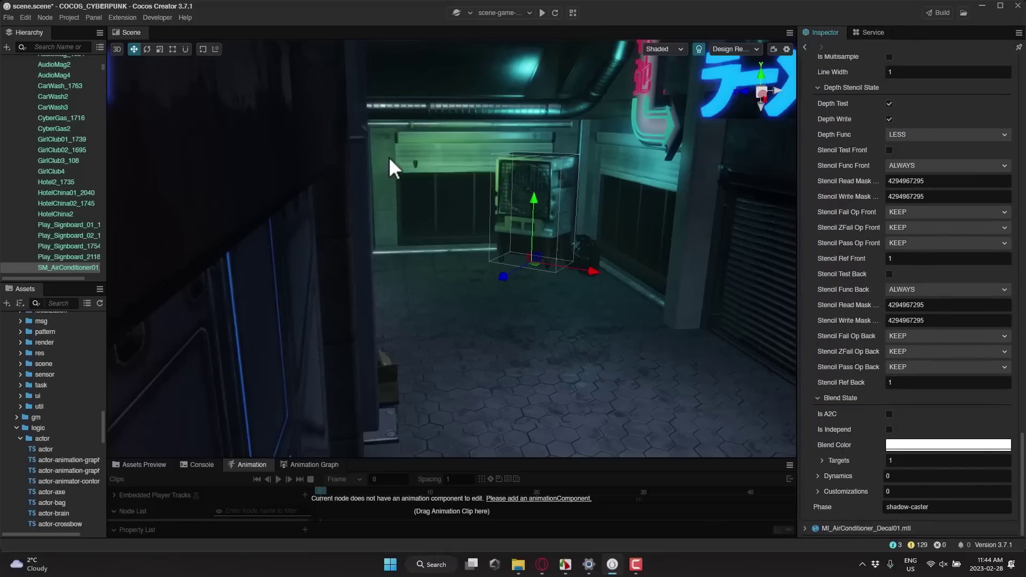
Open the Cocos Store from the Extension menu
click(158, 20)
mouse_move(135, 20)
click(132, 49)
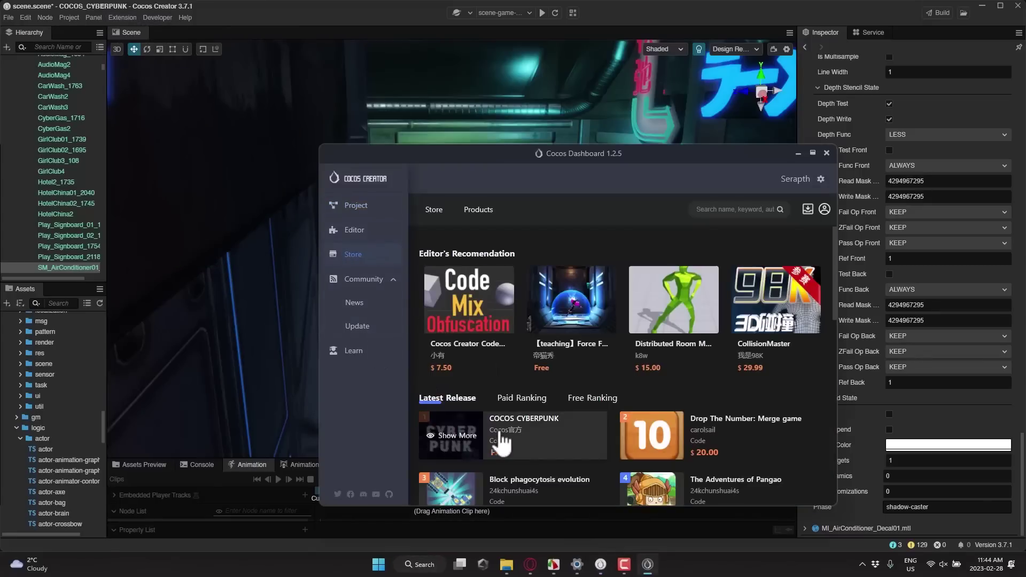
View the COCOS CYBERPUNK store item, return to the Store listing, and close the Dashboard
click(461, 433)
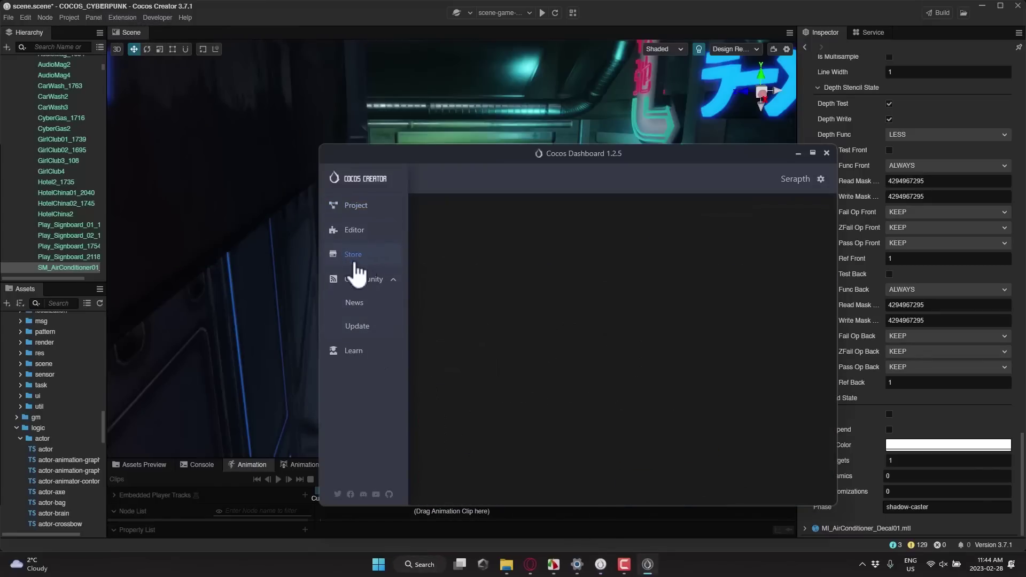
click(344, 258)
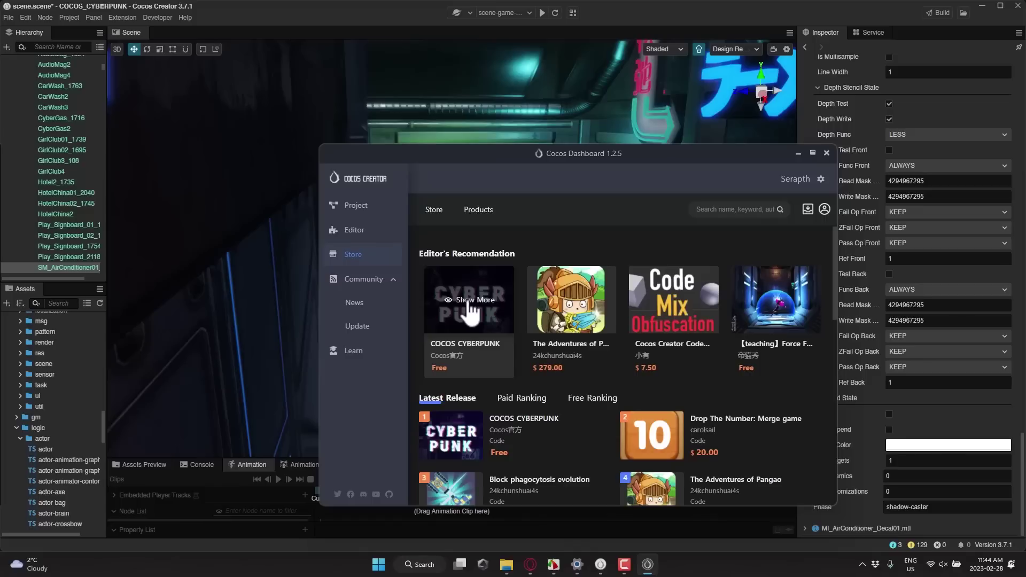
click(826, 154)
mouse_move(522, 257)
right_down()
mouse_move(457, 246)
mouse_move(519, 249)
right_up()
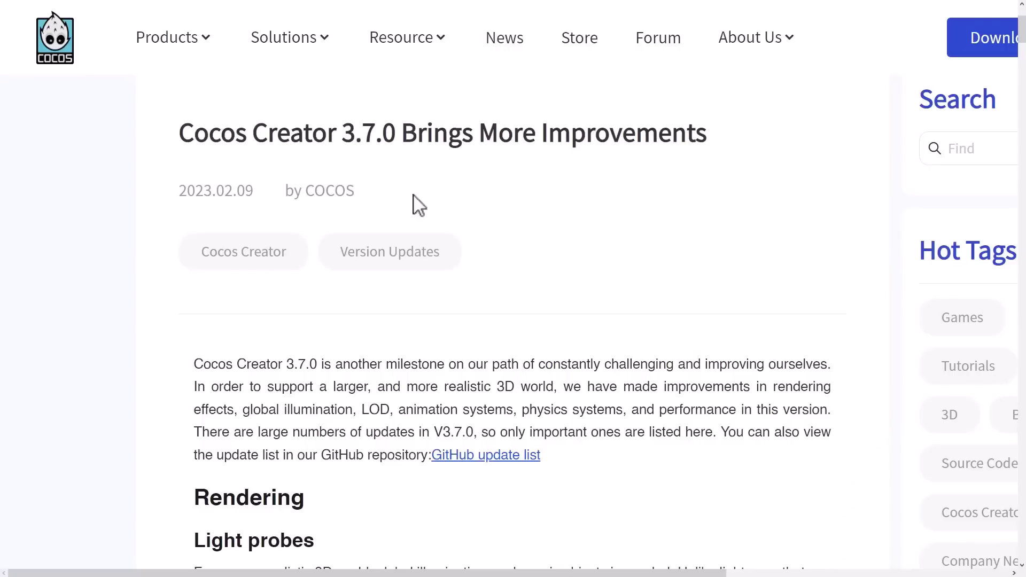
Scroll the 3.7.0 post through the Light probes and Reflection probe sections
scroll(737, 217, up, 1)
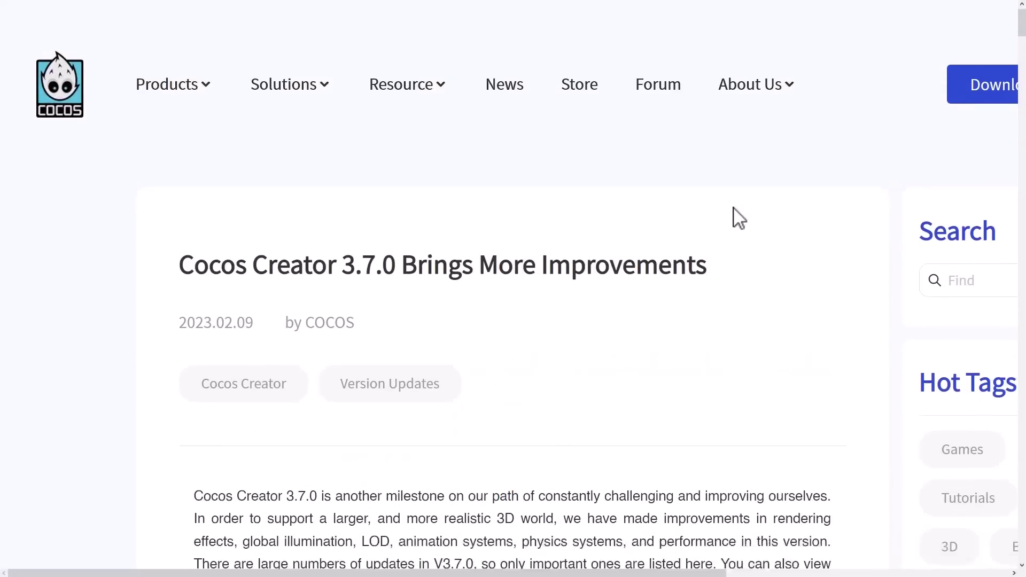
scroll(737, 217, down, 2)
scroll(738, 217, down, 3)
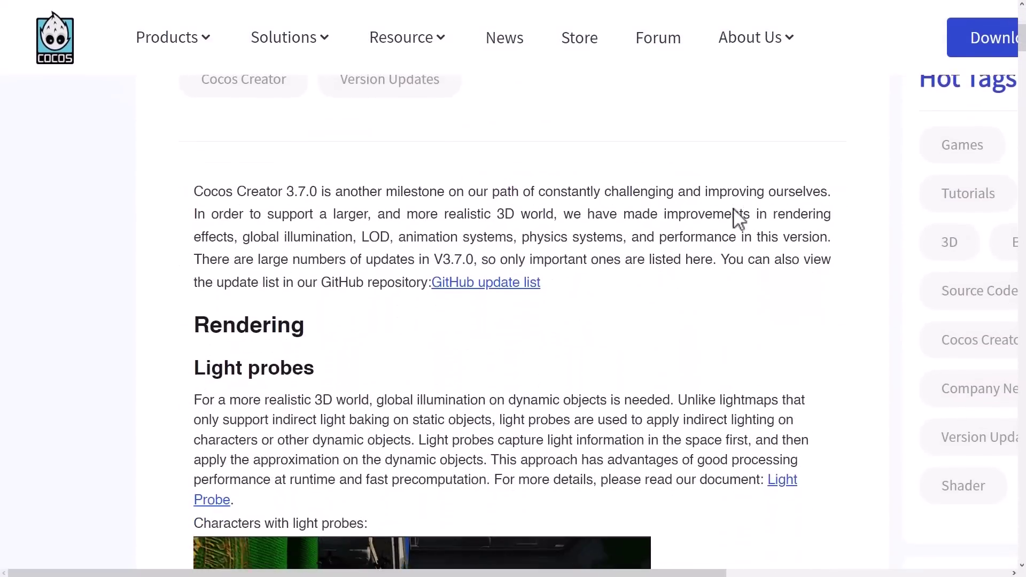
scroll(738, 217, down, 1)
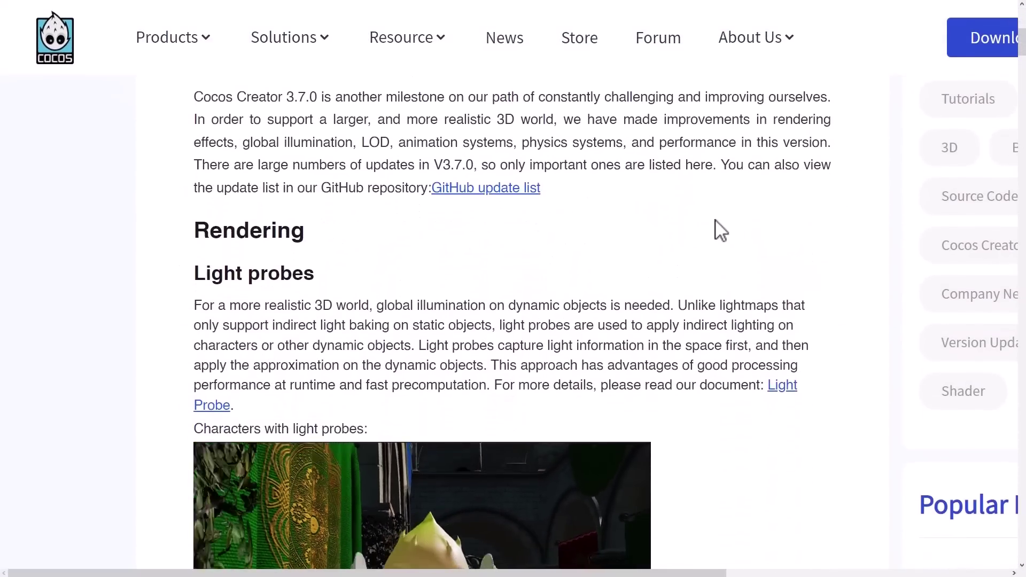
scroll(446, 165, down, 3)
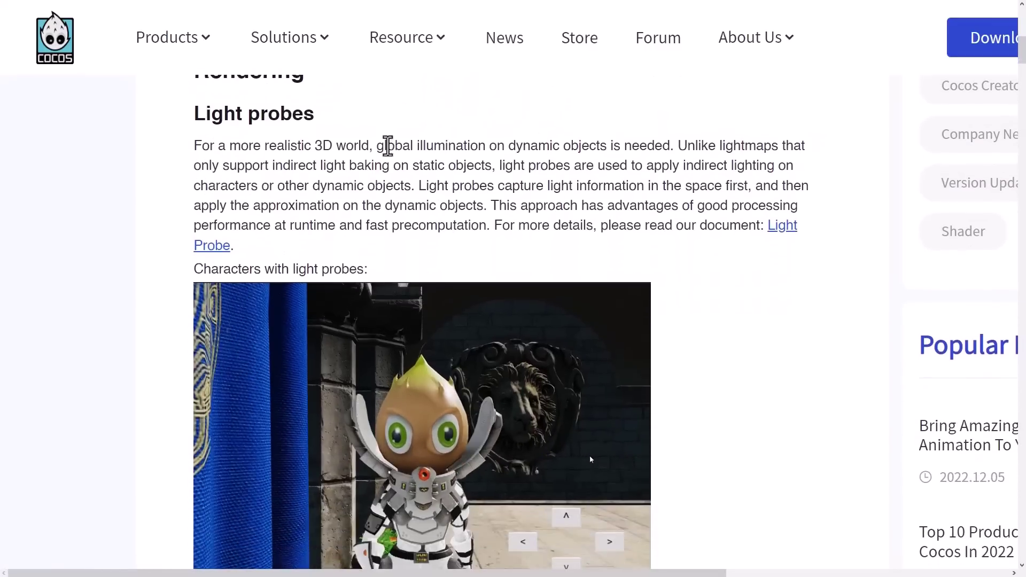
scroll(366, 167, down, 4)
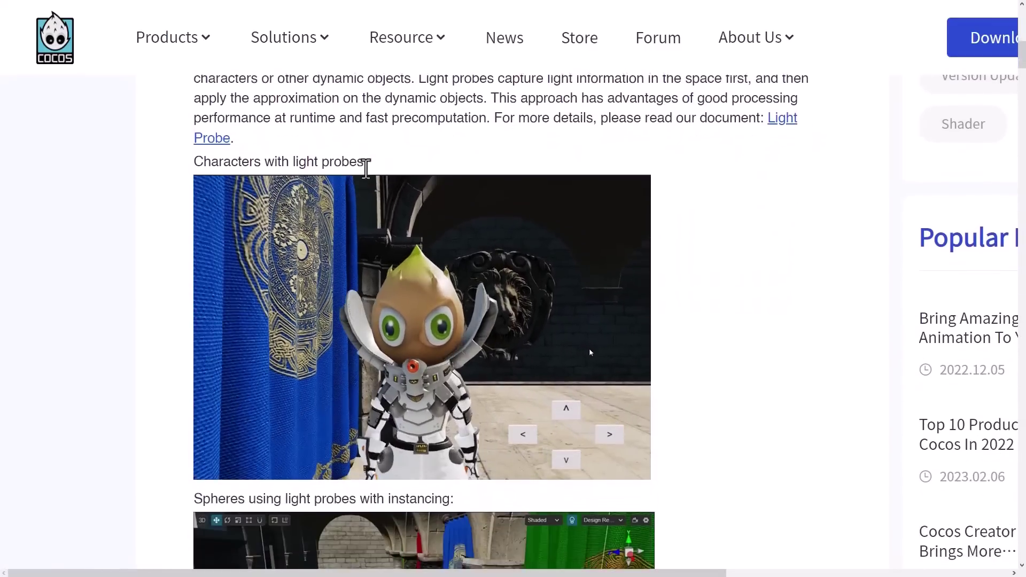
scroll(434, 239, down, 4)
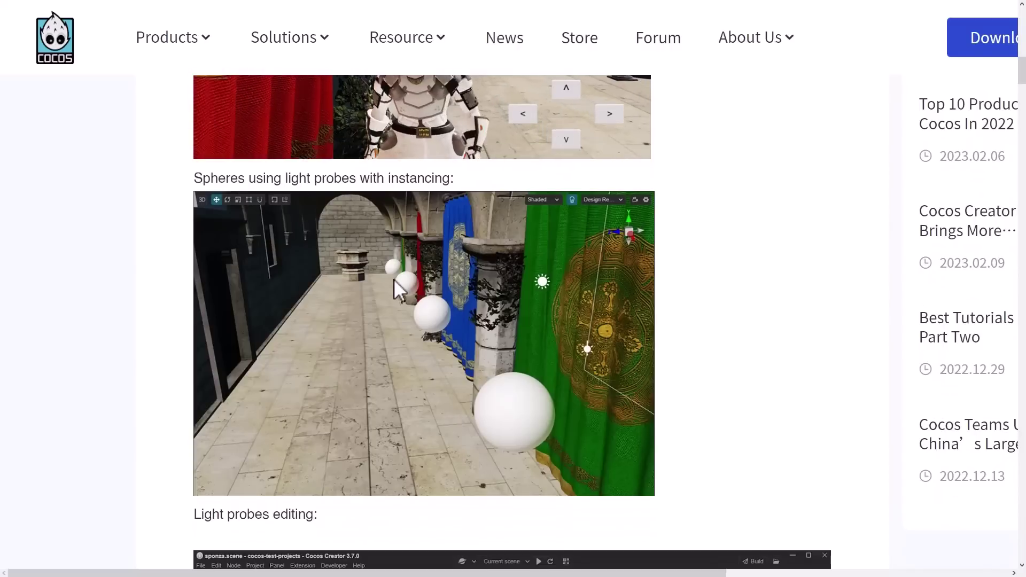
scroll(393, 284, down, 8)
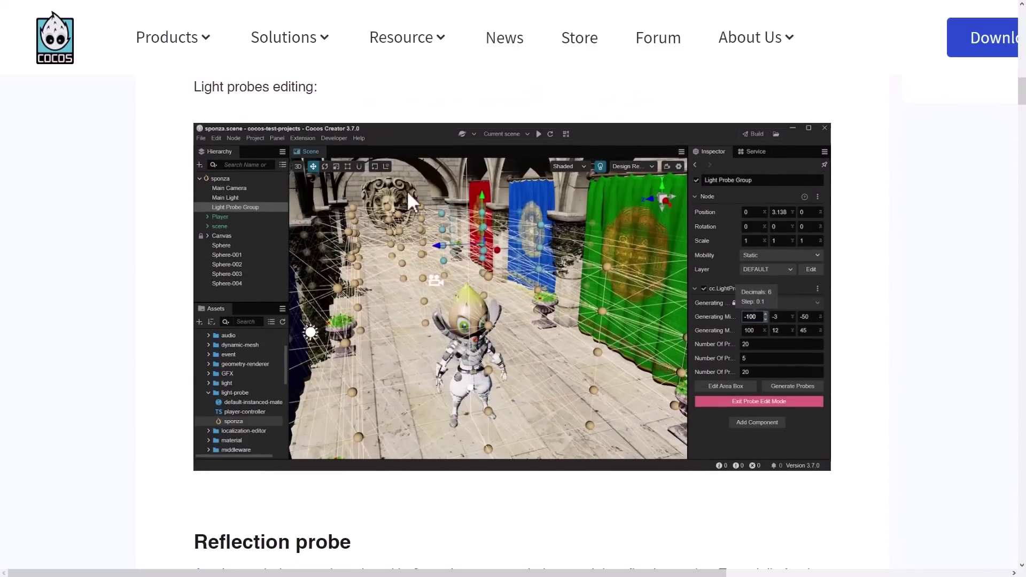
scroll(510, 324, down, 9)
scroll(487, 300, down, 2)
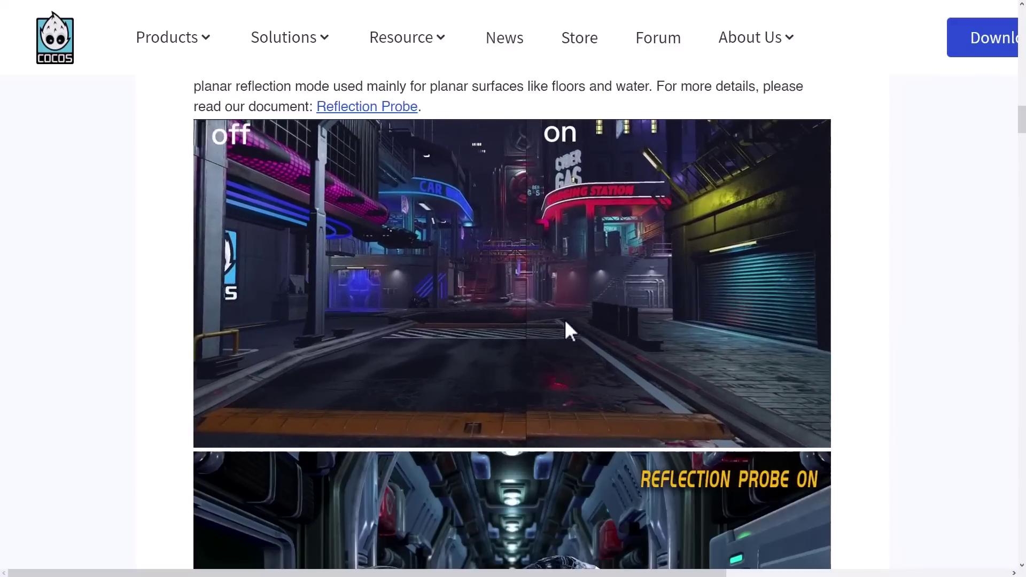
Continue down to the Level of Details (LOD) terracotta-warrior demo video
scroll(566, 321, down, 4)
scroll(568, 321, down, 3)
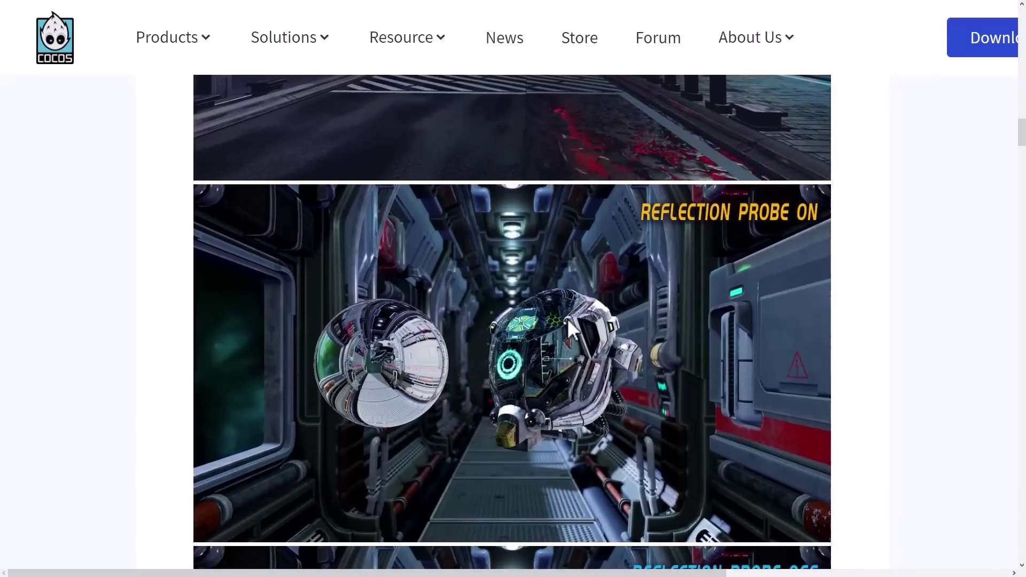
scroll(547, 291, down, 2)
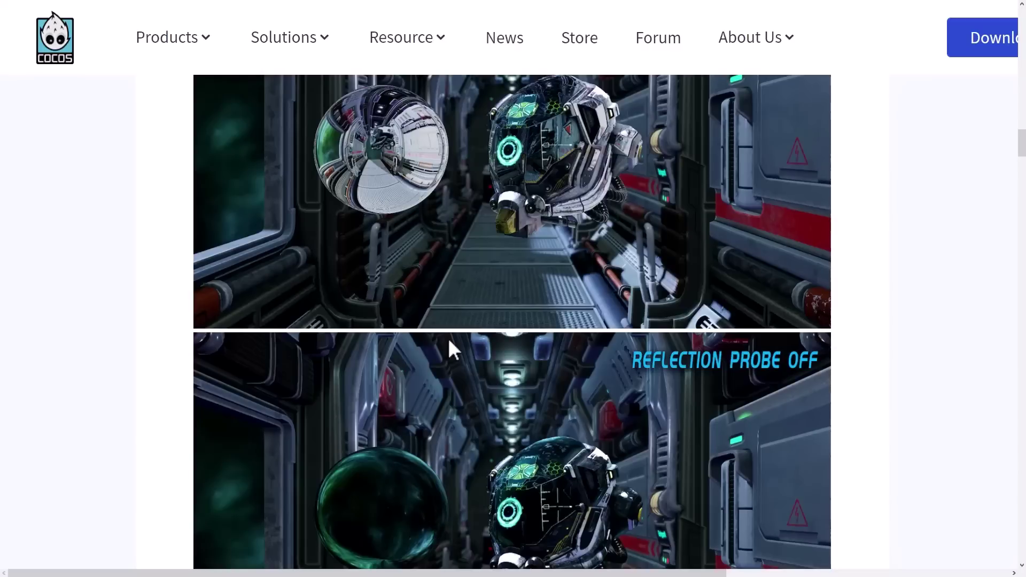
scroll(448, 333, down, 8)
scroll(449, 334, down, 5)
Read on past CSM layer transition to the Bloom & FXAA and RenderGraph pipeline text
scroll(450, 335, up, 2)
scroll(448, 331, up, 1)
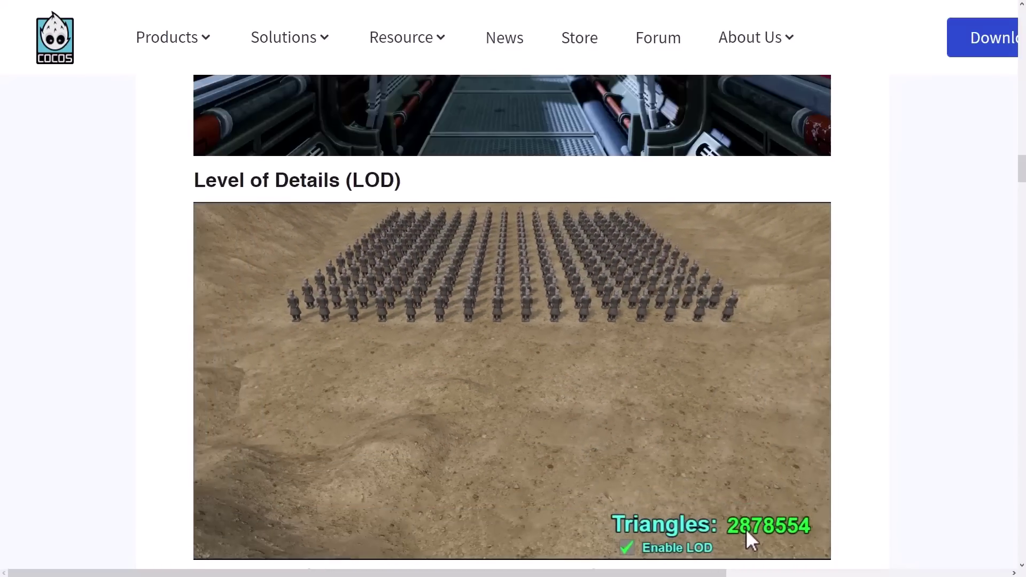
scroll(558, 380, down, 2)
scroll(559, 380, down, 5)
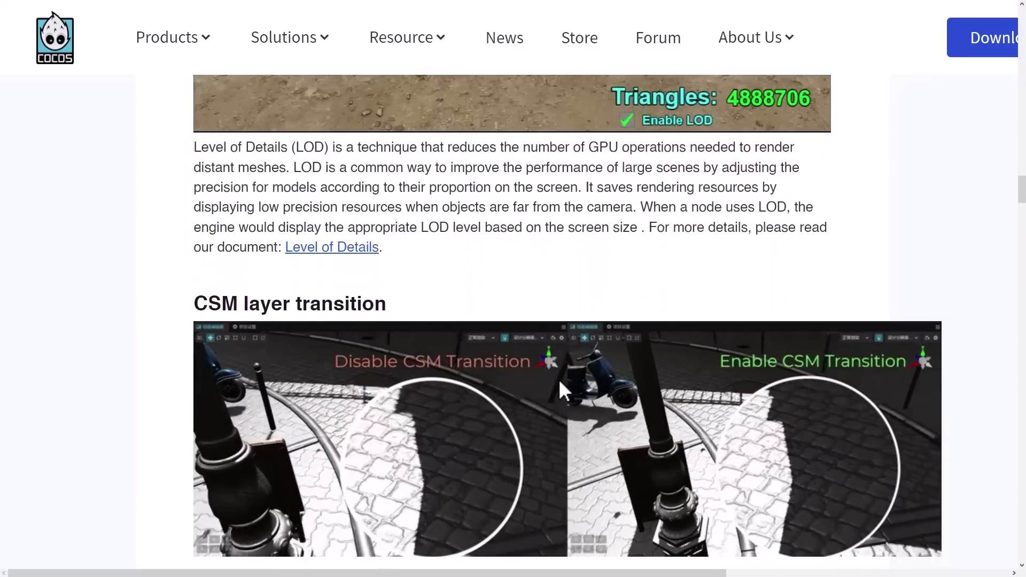
scroll(552, 368, up, 1)
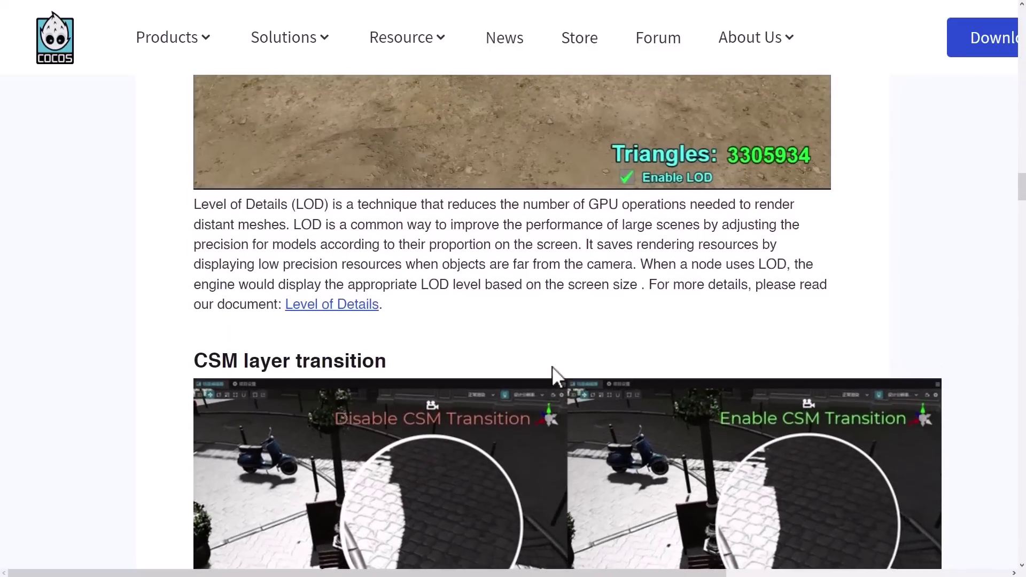
scroll(551, 374, down, 4)
scroll(359, 309, down, 1)
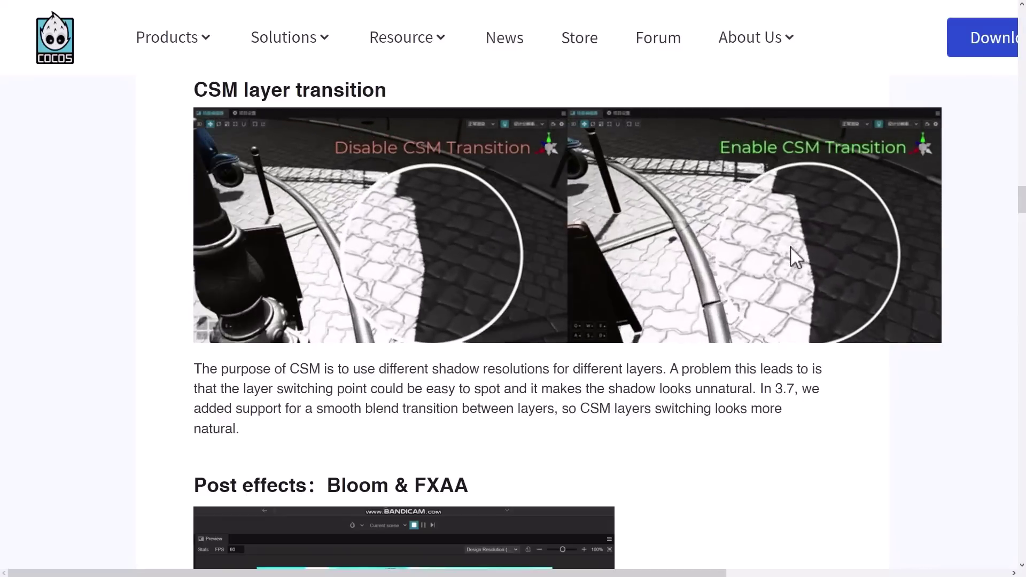
scroll(605, 425, down, 1)
scroll(494, 335, down, 6)
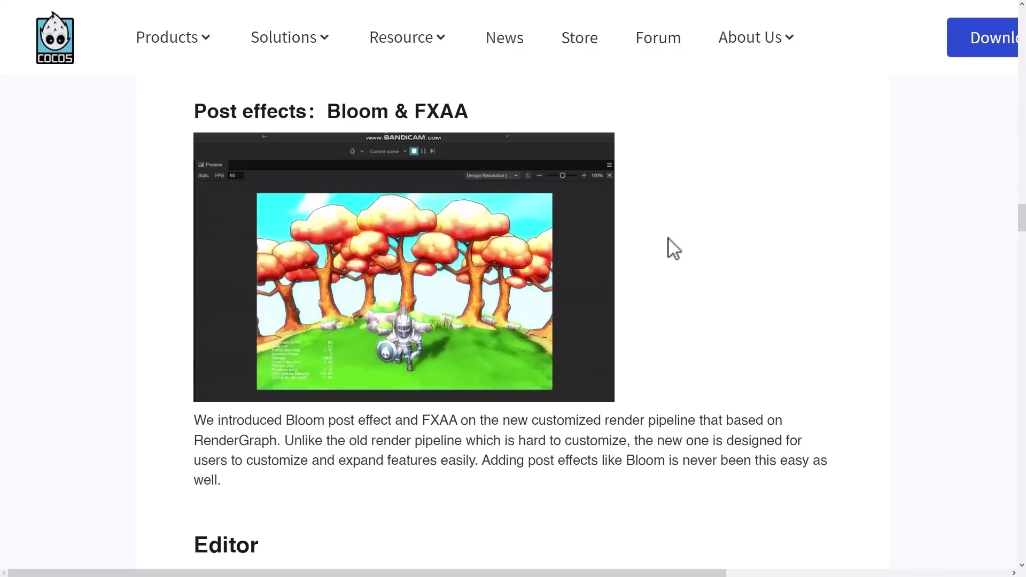
scroll(674, 395, down, 2)
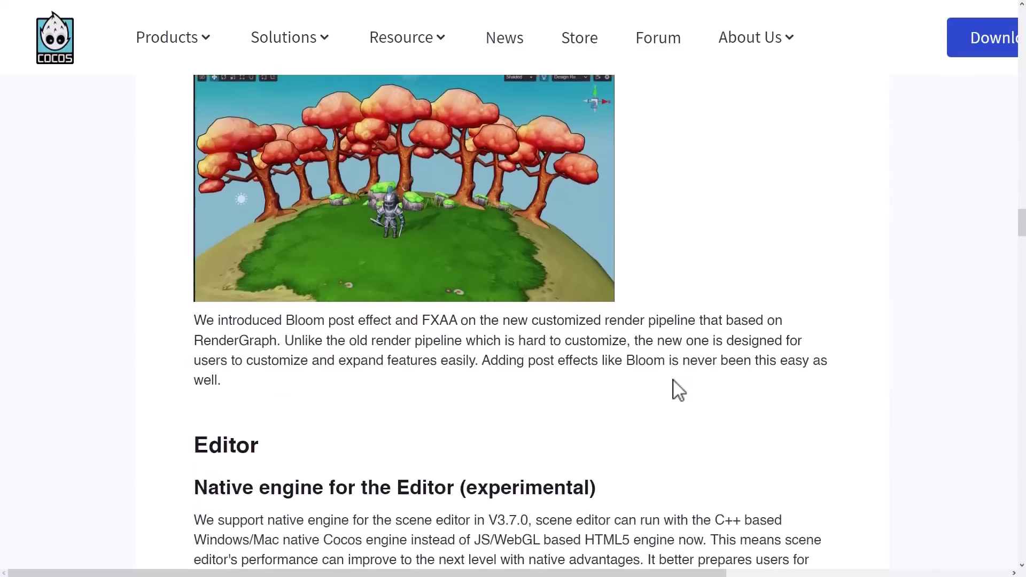
scroll(674, 385, down, 5)
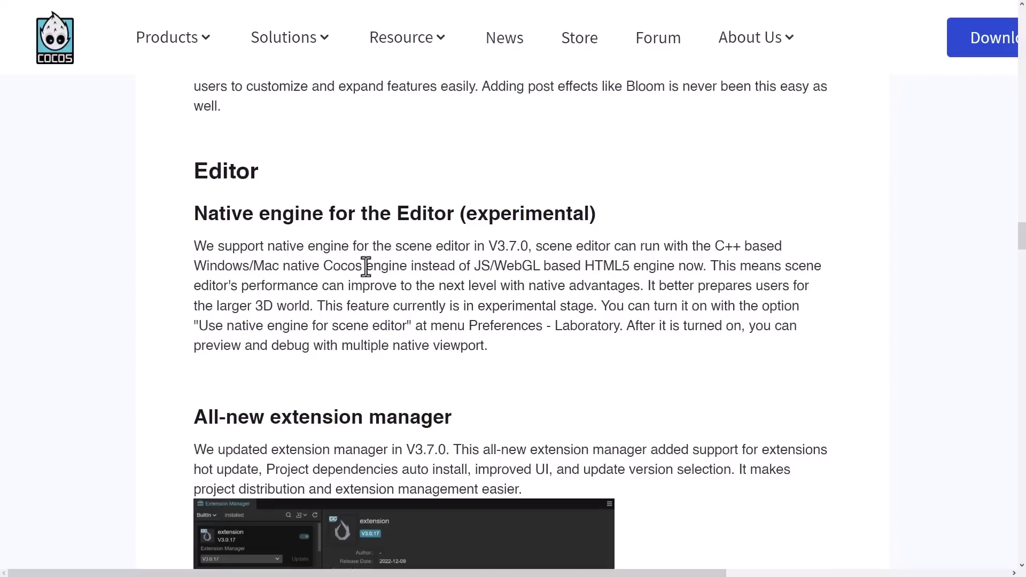
scroll(365, 266, down, 1)
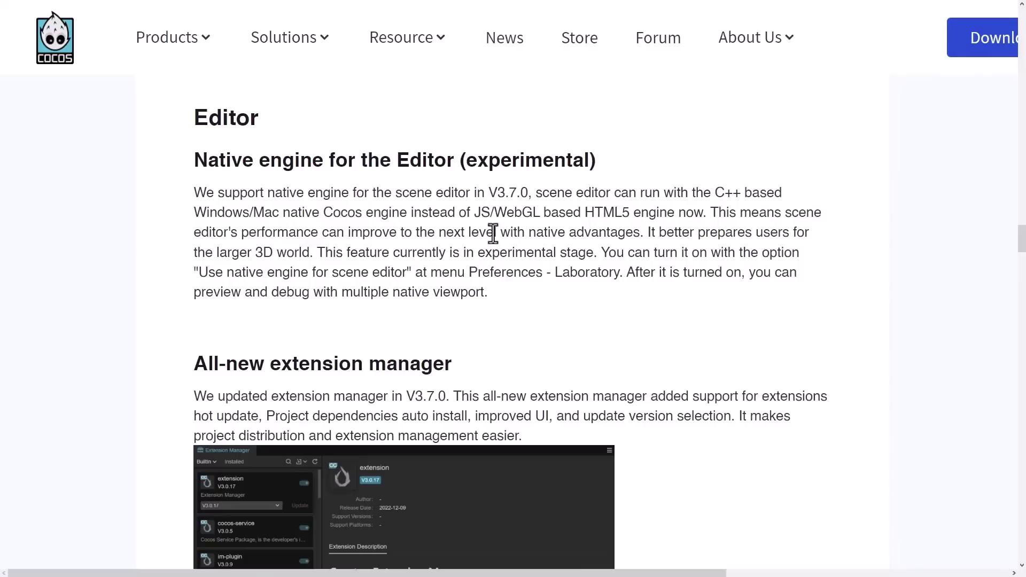
drag(468, 158, 600, 164)
click(604, 167)
scroll(434, 214, down, 4)
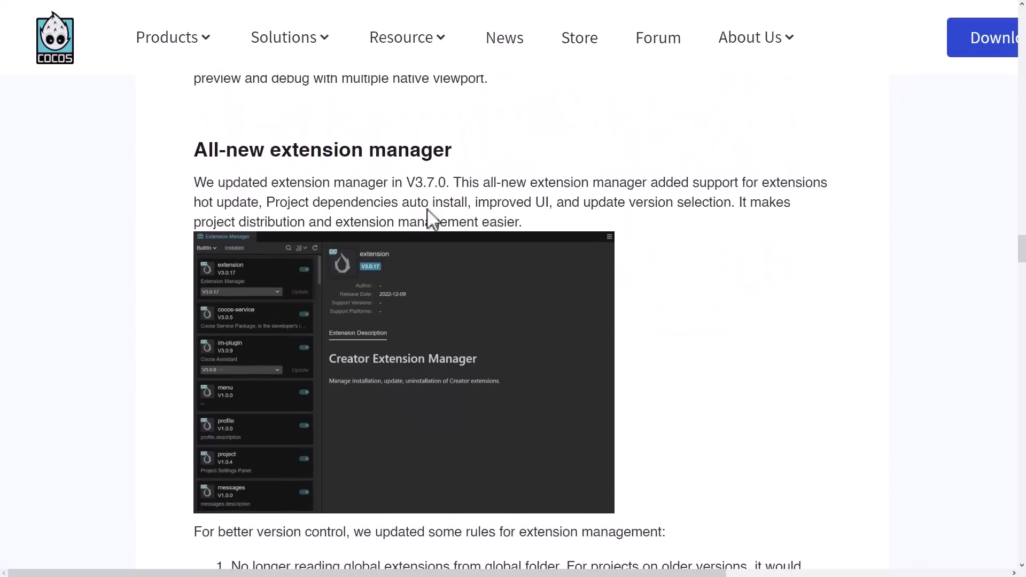
scroll(688, 267, down, 2)
scroll(493, 295, down, 2)
scroll(493, 288, down, 10)
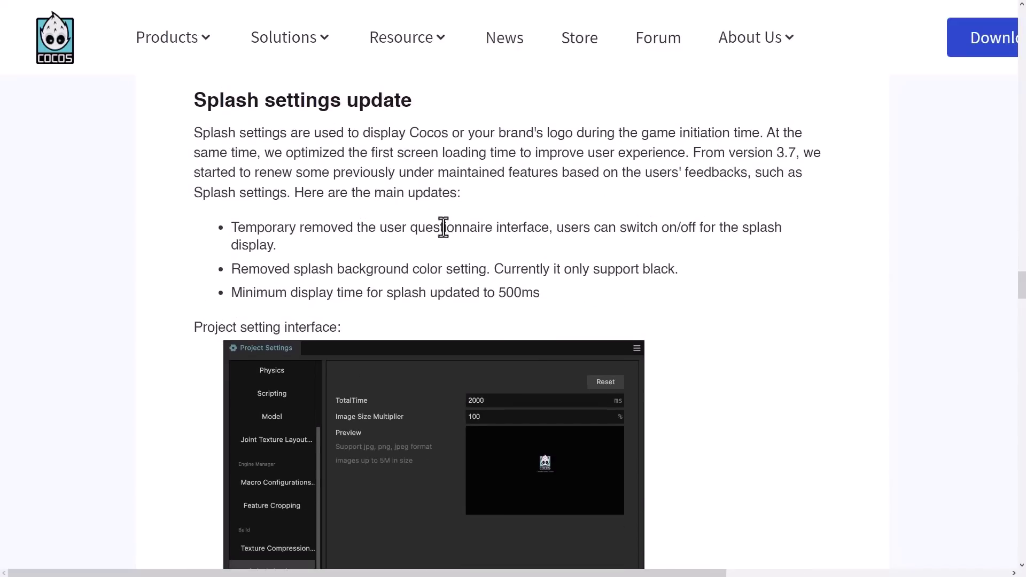
scroll(427, 219, down, 1)
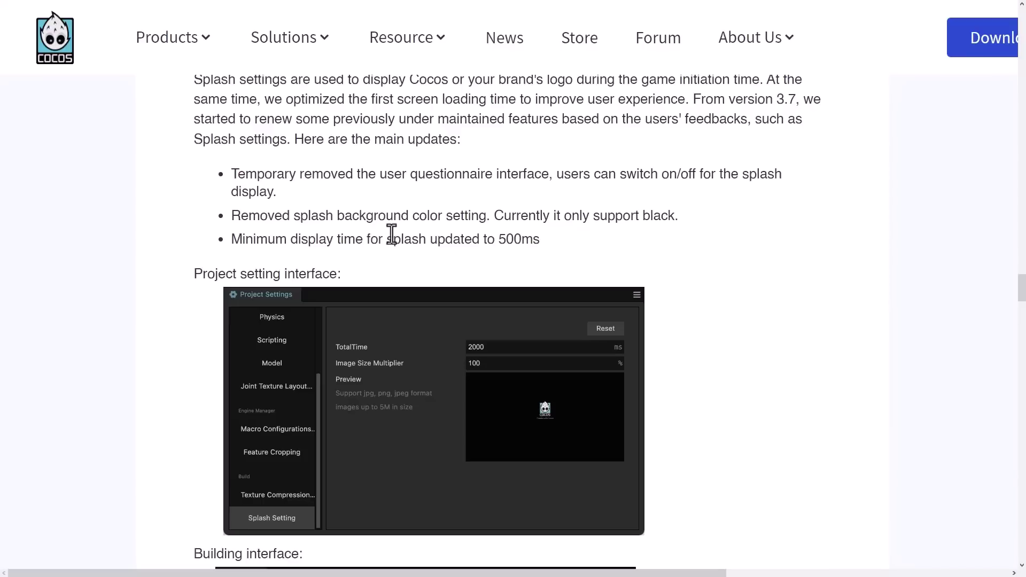
scroll(719, 256, down, 6)
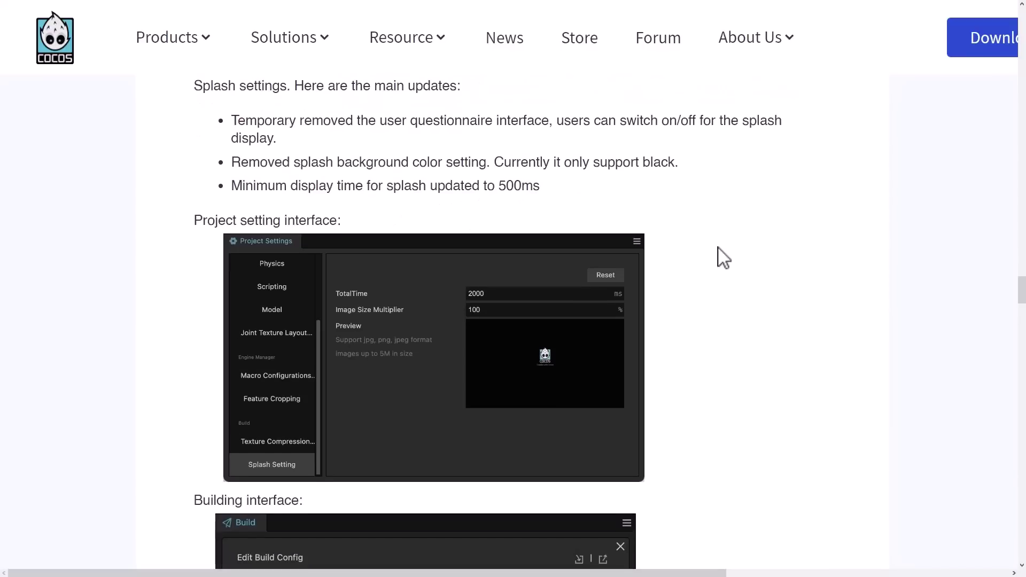
Scroll down through the rest of the release notes, then back up to the top
scroll(719, 257, down, 9)
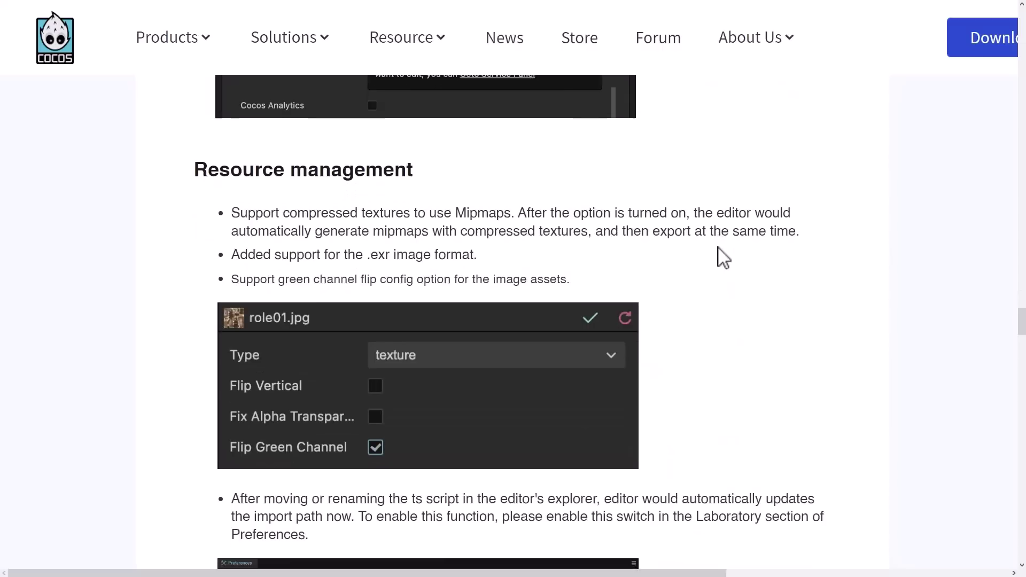
scroll(547, 336, down, 18)
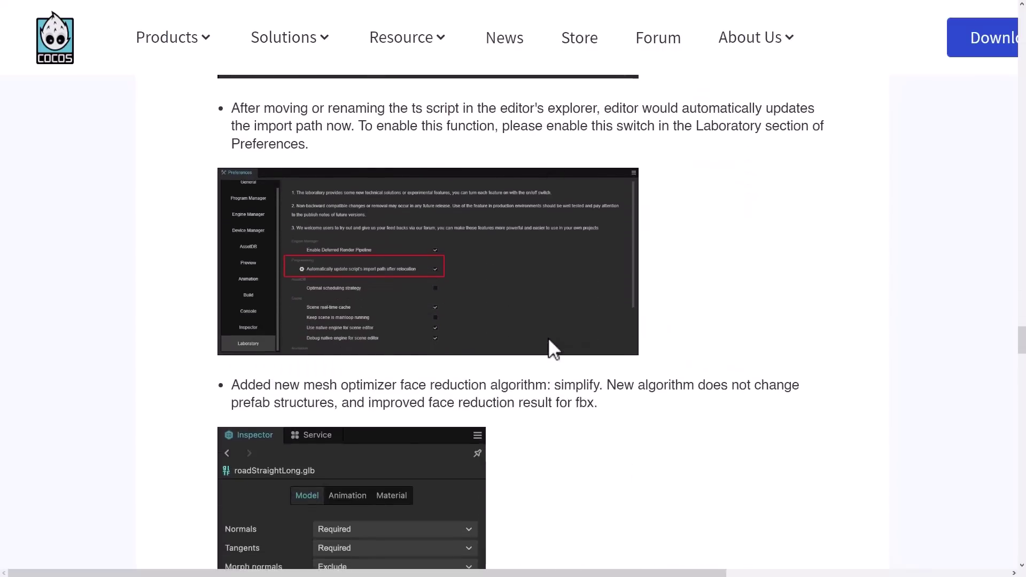
scroll(548, 342, down, 12)
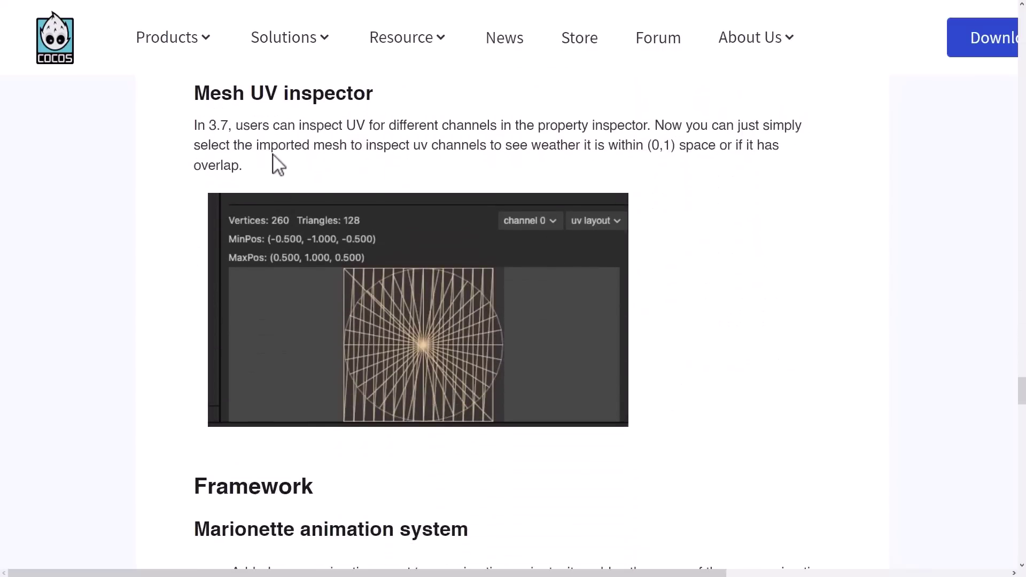
scroll(643, 293, down, 3)
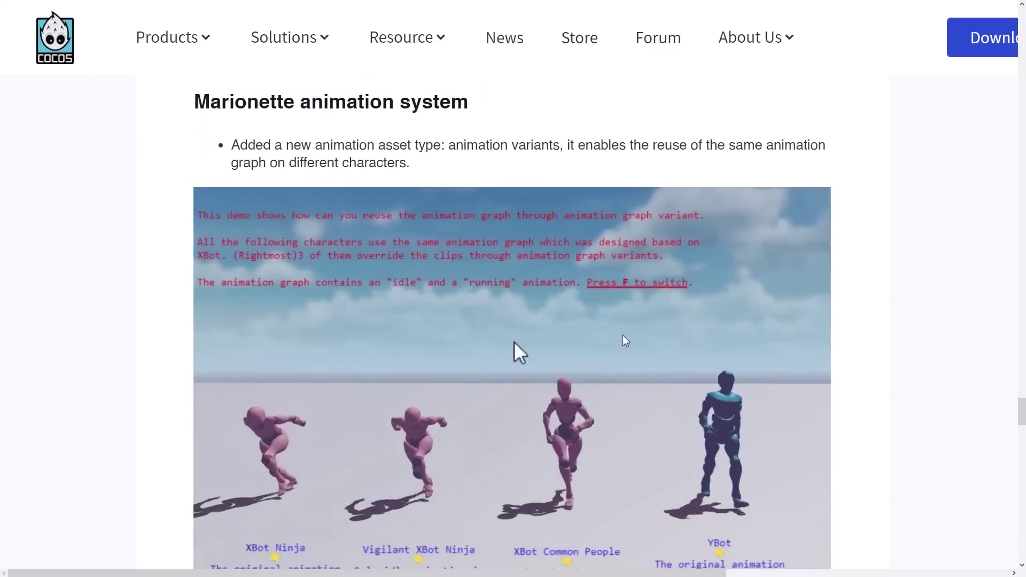
scroll(460, 393, down, 14)
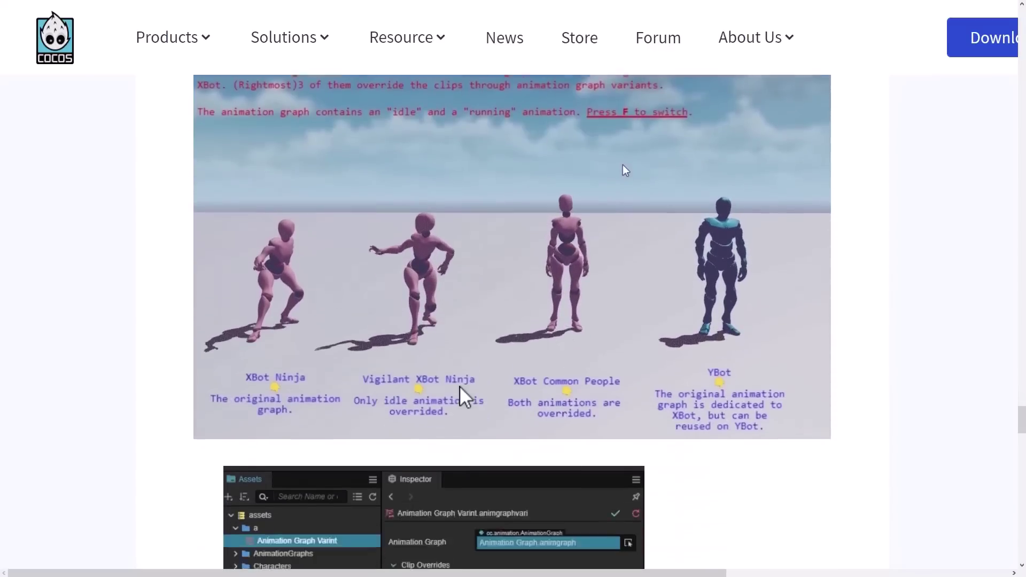
scroll(458, 382, down, 4)
scroll(458, 389, up, 3)
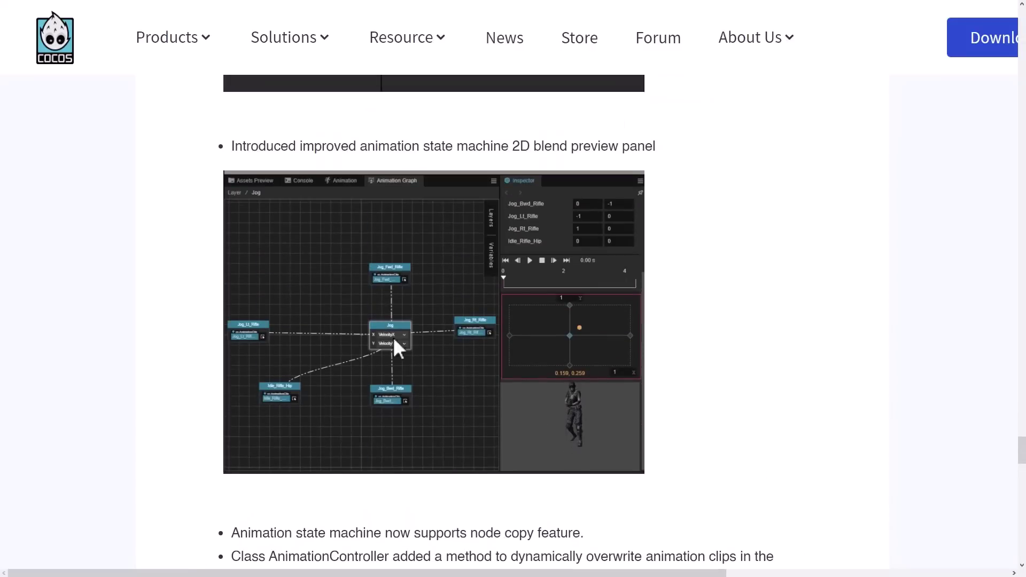
scroll(437, 339, down, 11)
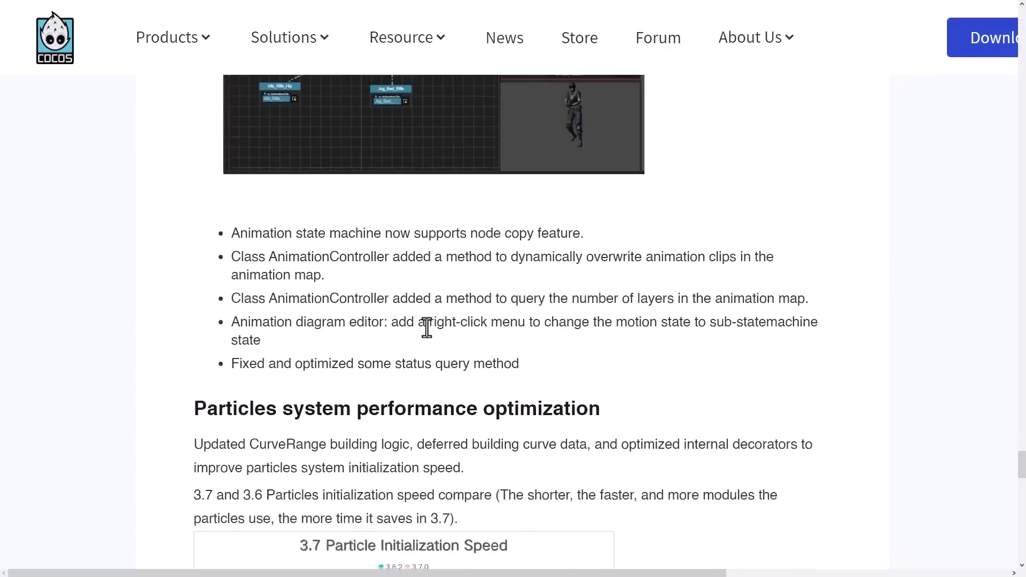
scroll(607, 270, down, 6)
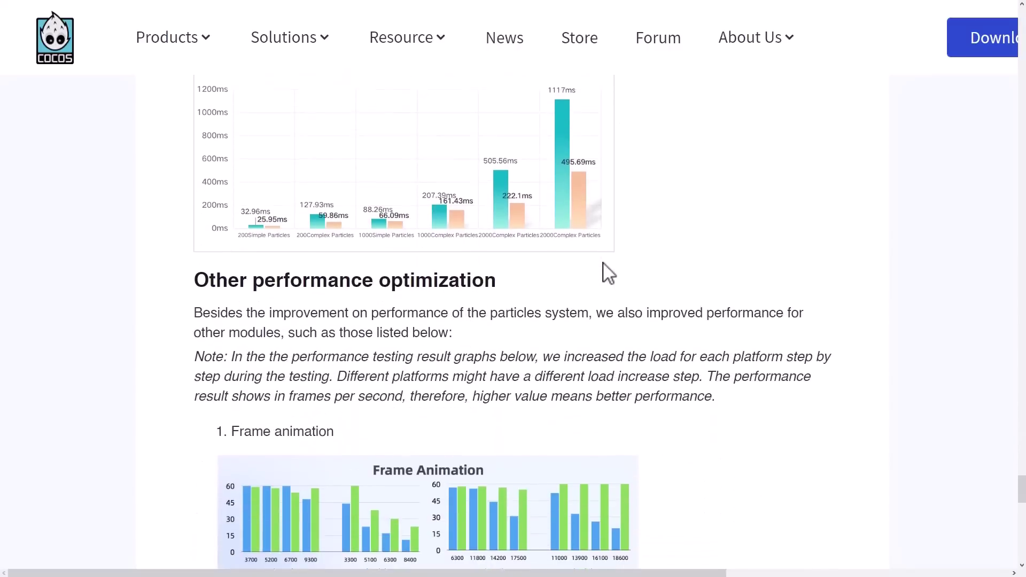
scroll(418, 226, down, 13)
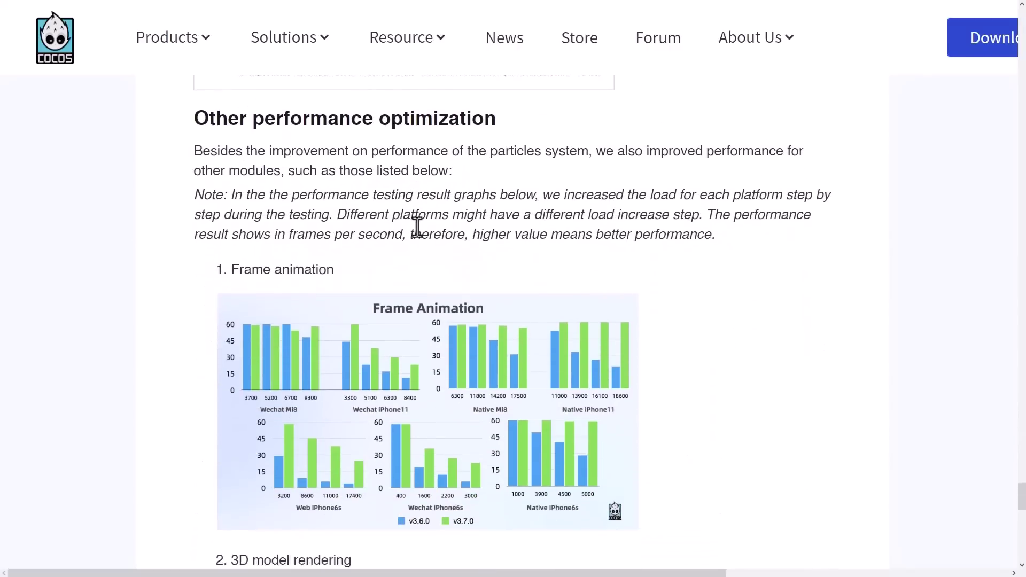
scroll(445, 251, down, 6)
scroll(450, 256, up, 20)
scroll(450, 259, up, 15)
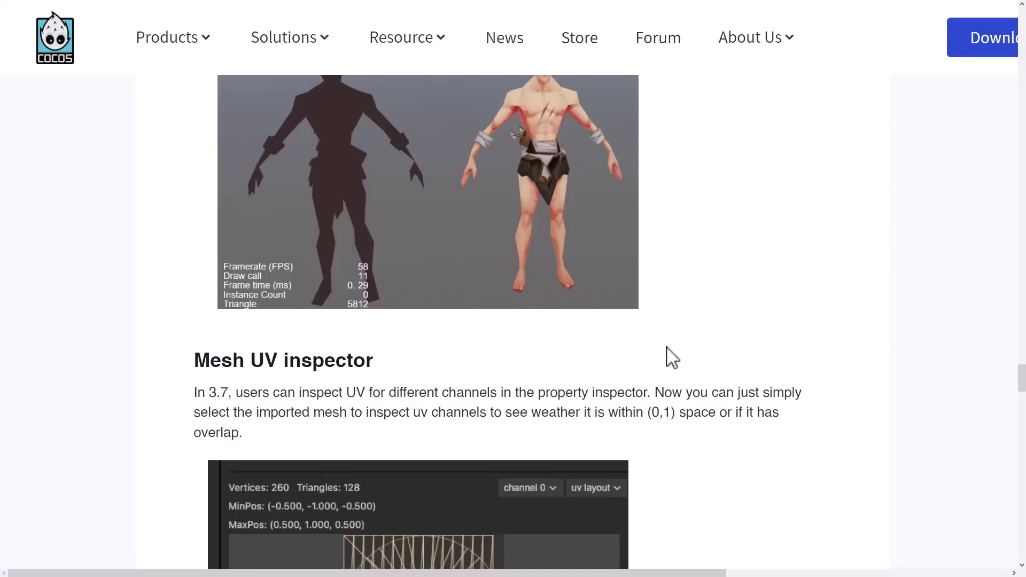
scroll(704, 368, up, 20)
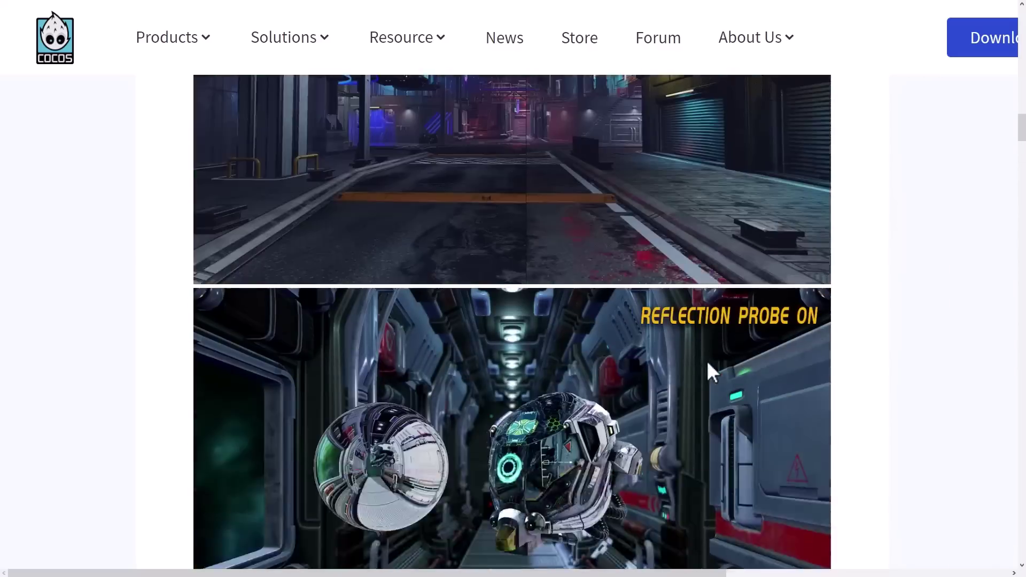
scroll(707, 362, up, 15)
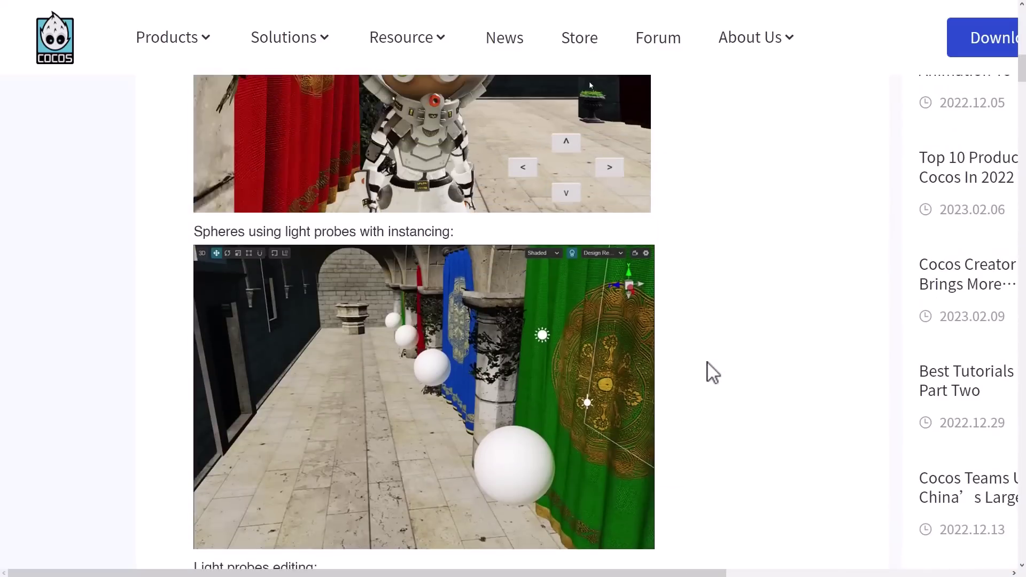
scroll(713, 372, up, 15)
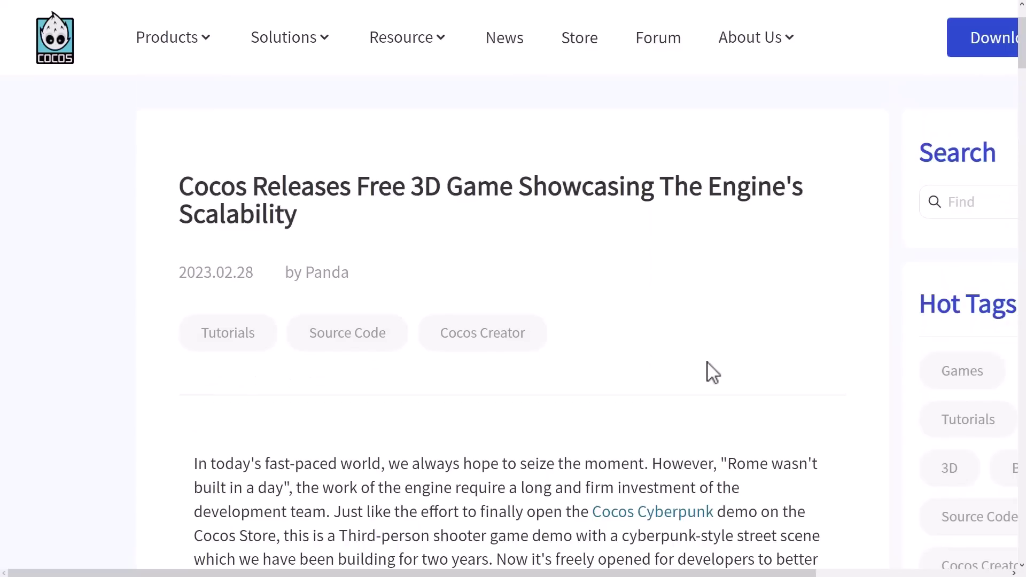
scroll(708, 368, down, 3)
scroll(305, 301, down, 3)
scroll(304, 301, down, 10)
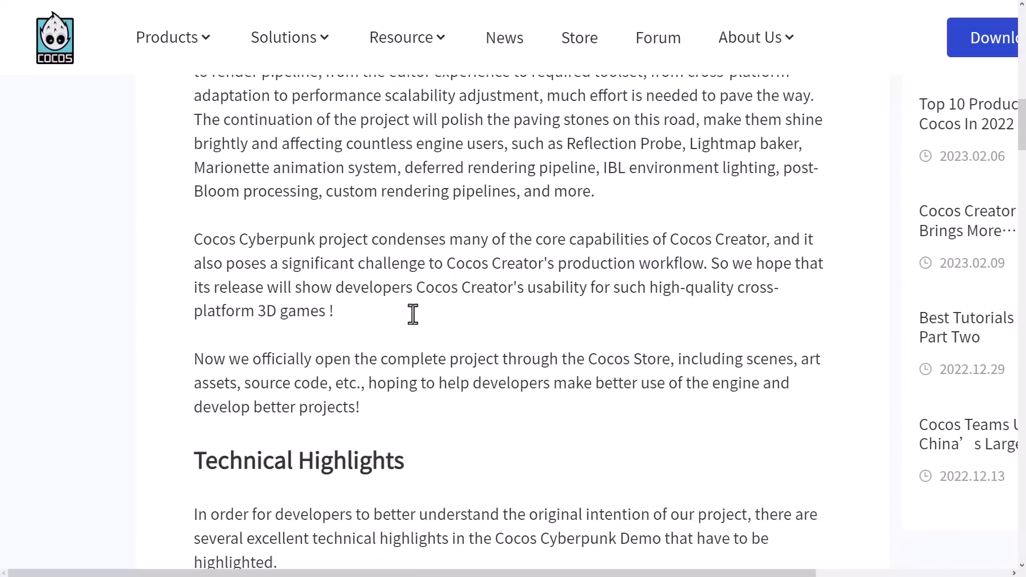
scroll(413, 314, down, 15)
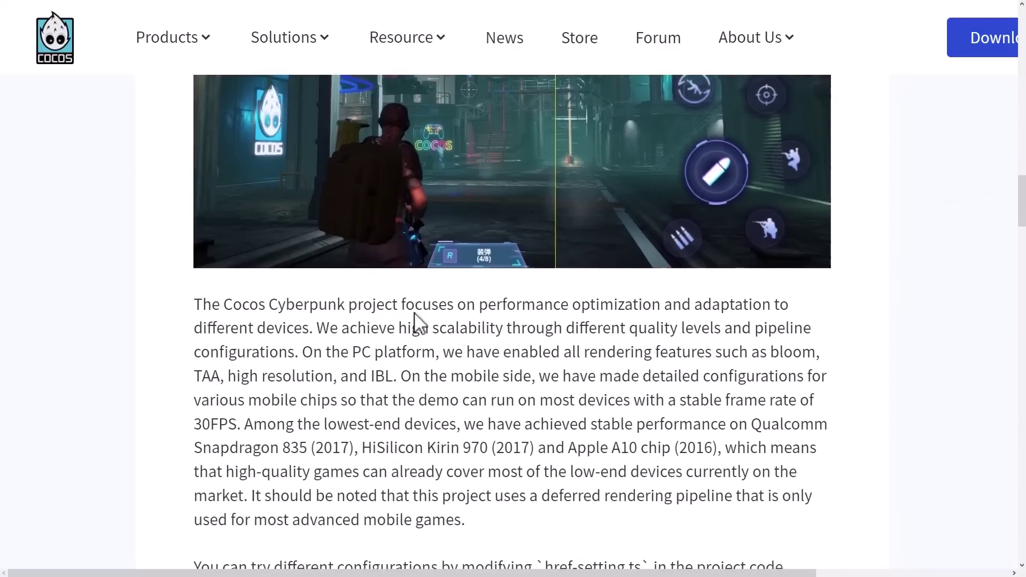
scroll(417, 320, down, 9)
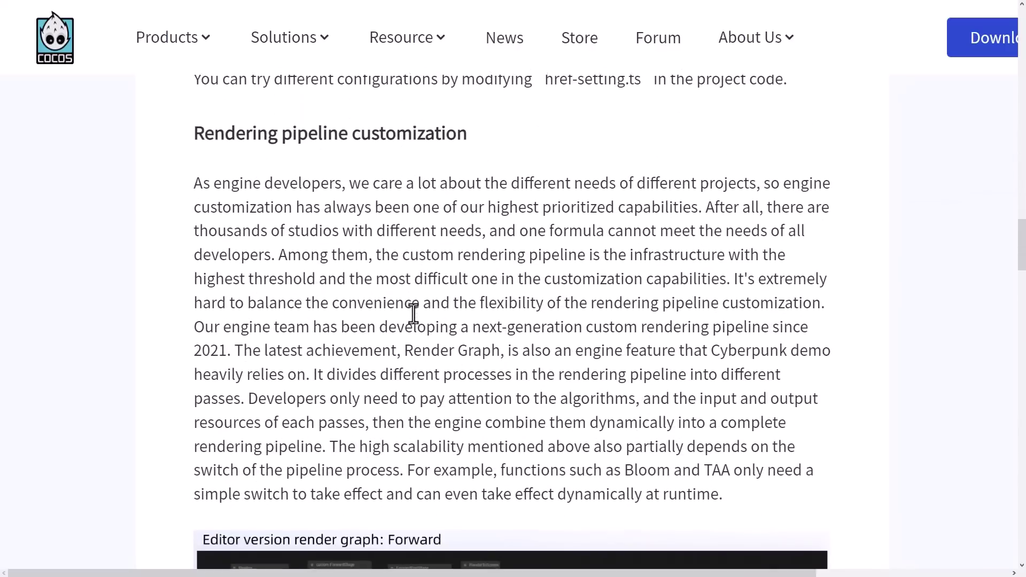
scroll(413, 314, down, 5)
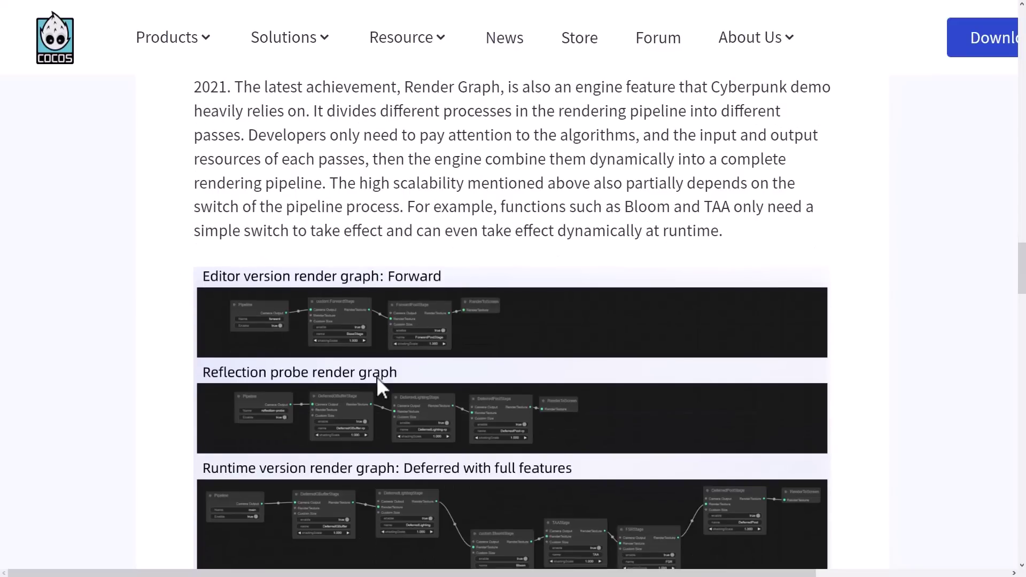
scroll(377, 377, down, 2)
scroll(597, 330, down, 18)
scroll(582, 306, down, 20)
scroll(583, 306, down, 3)
scroll(584, 311, up, 10)
scroll(576, 304, up, 1)
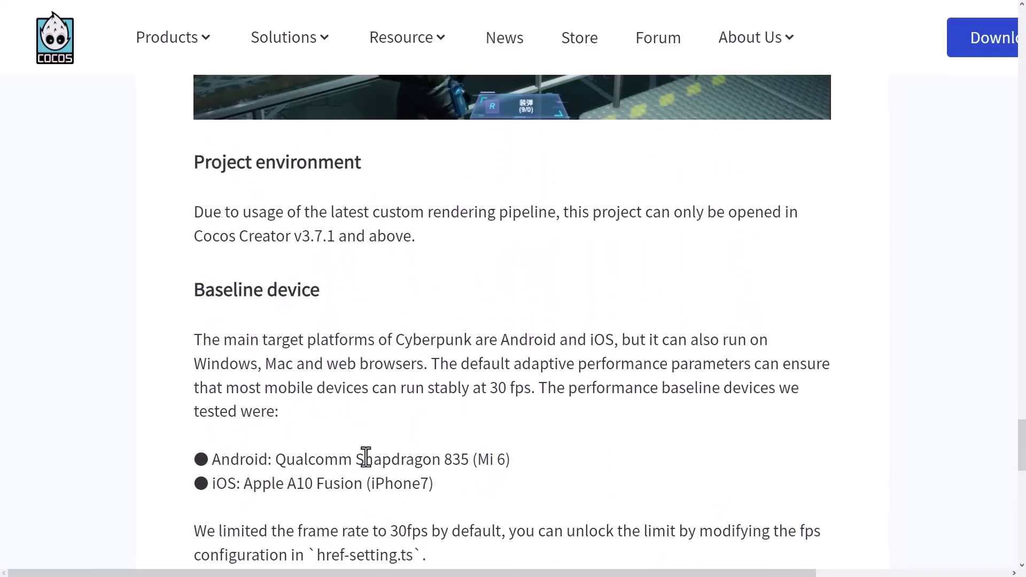
drag(509, 457, 435, 481)
click(444, 476)
scroll(538, 476, up, 7)
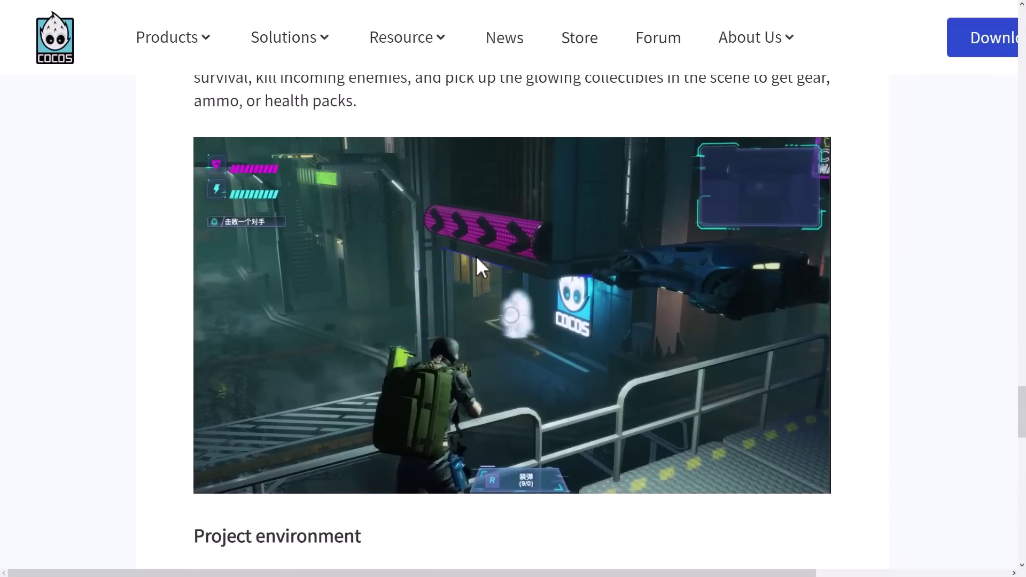
scroll(481, 284, down, 15)
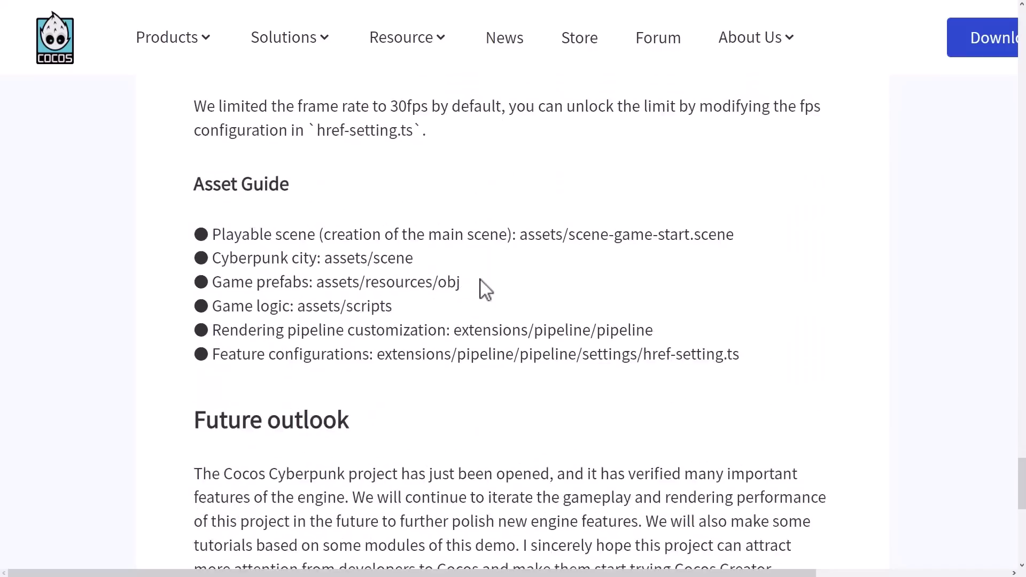
scroll(480, 284, down, 8)
Scroll the article back to Future outlook, then bring the Cocos Creator COCOS_CYBERPUNK scene forward
scroll(484, 286, up, 20)
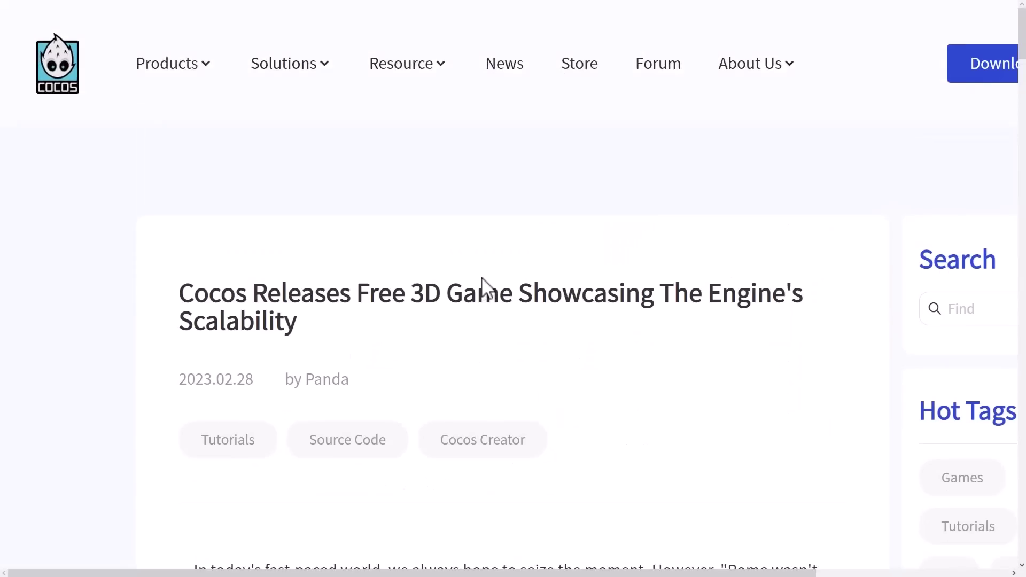
scroll(484, 280, down, 20)
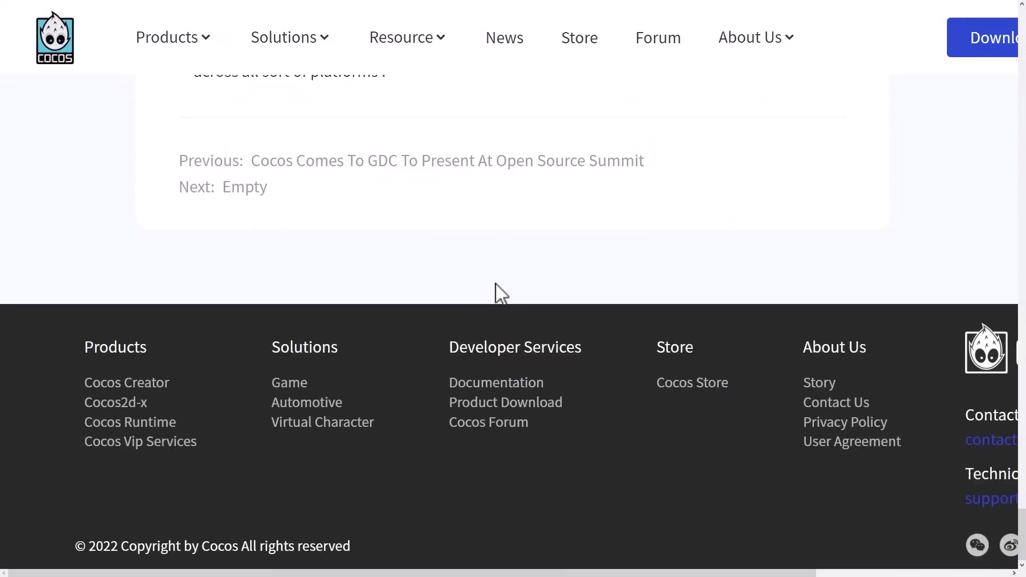
scroll(497, 291, up, 7)
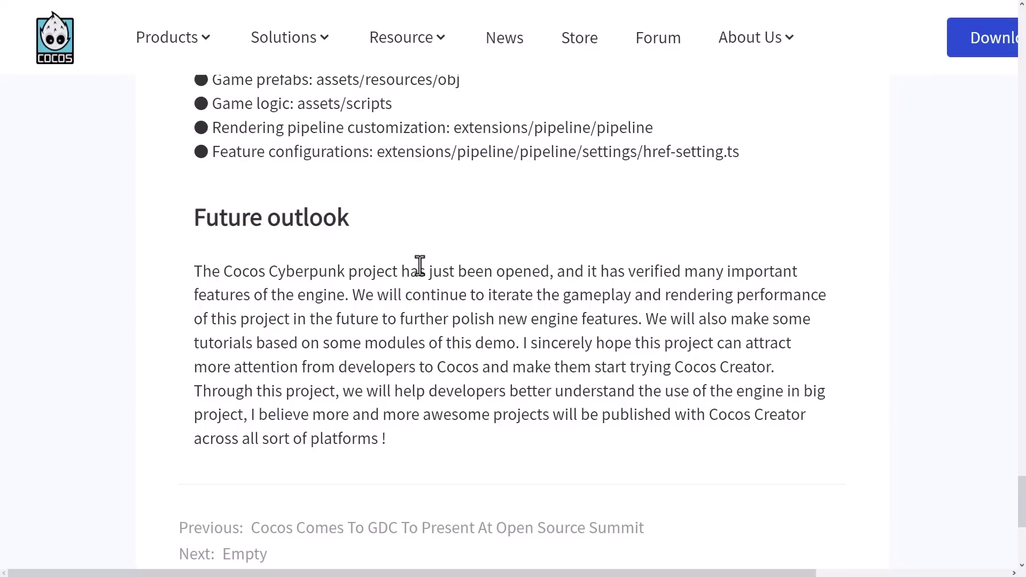
key(alt+Tab)
right_drag(452, 248, 452, 248)
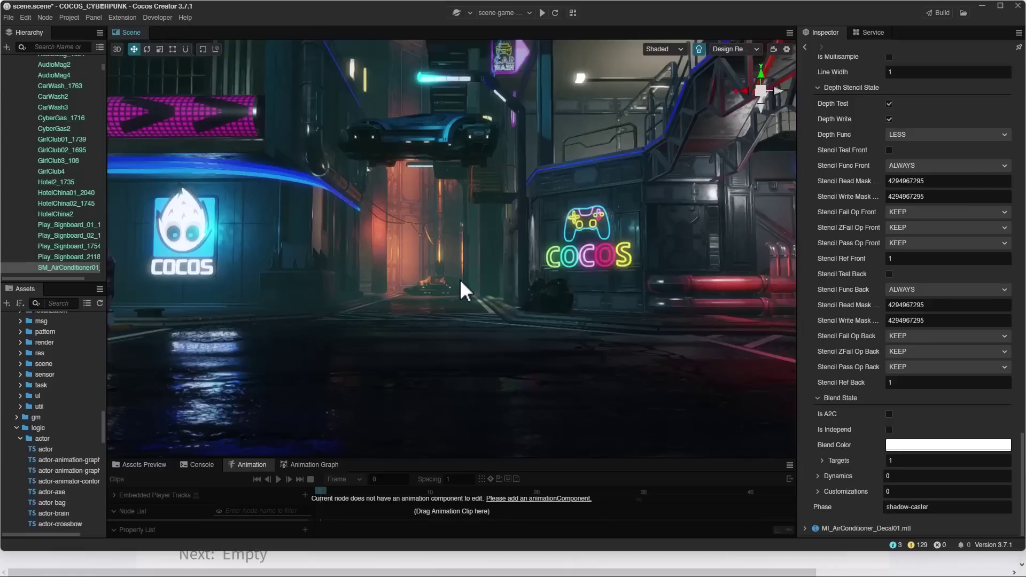
Fly the scene camera backward down the street to frame the COCOS sign and two characters
mouse_move(459, 279)
right_down()
mouse_move(414, 282)
mouse_move(342, 259)
right_up()
key(s)
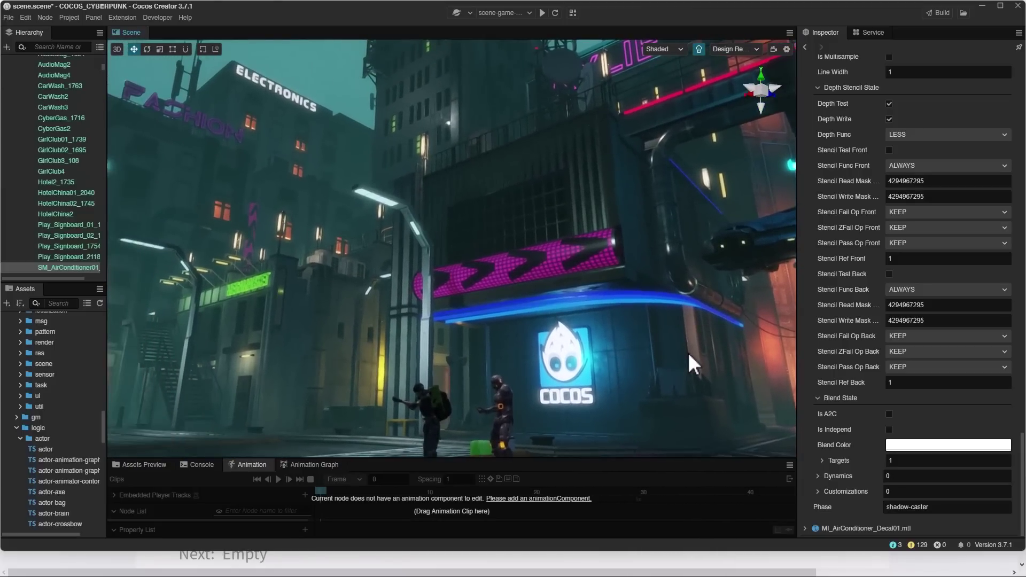